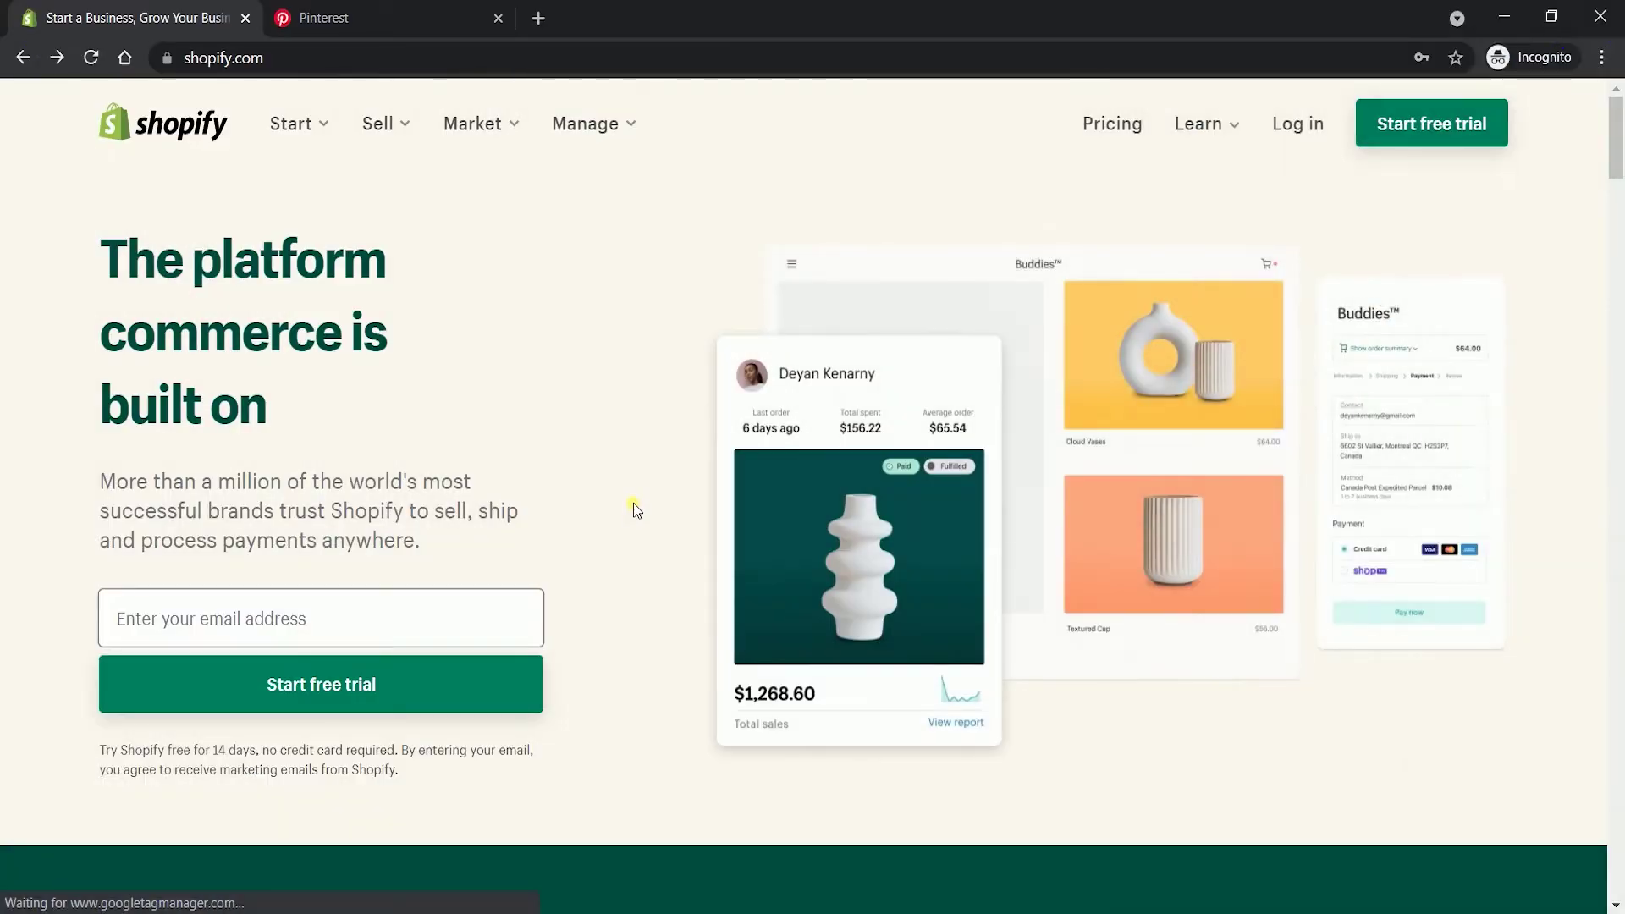
# Step: Log in to the Shopify store admin with the owner's credentials
pyautogui.click(1297, 121)
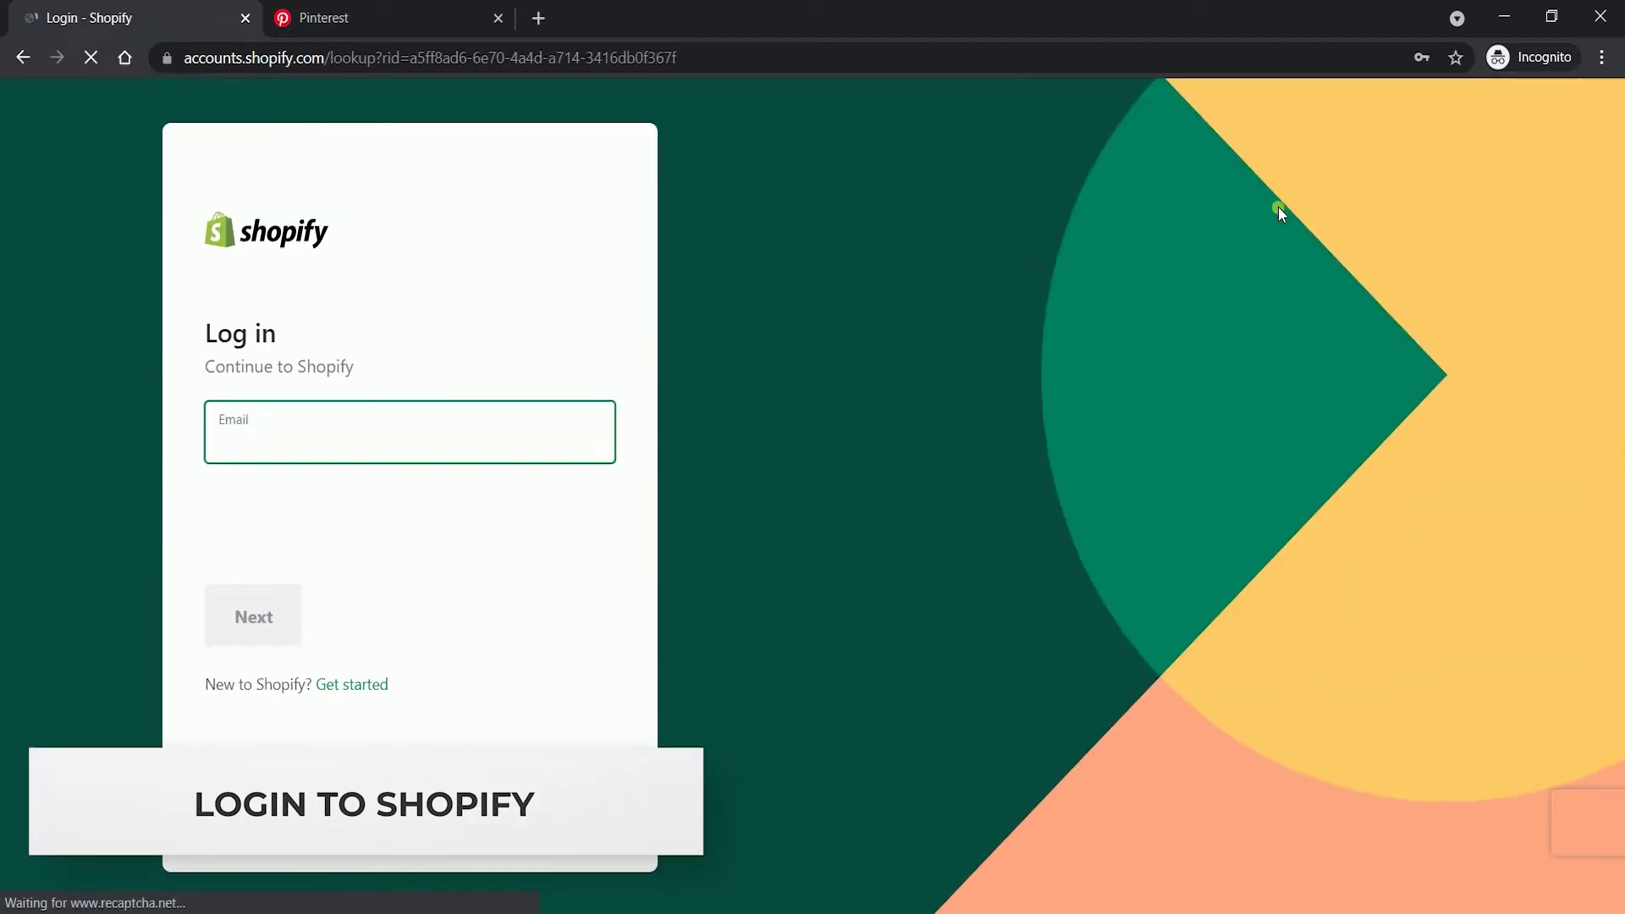
pyautogui.click(898, 586)
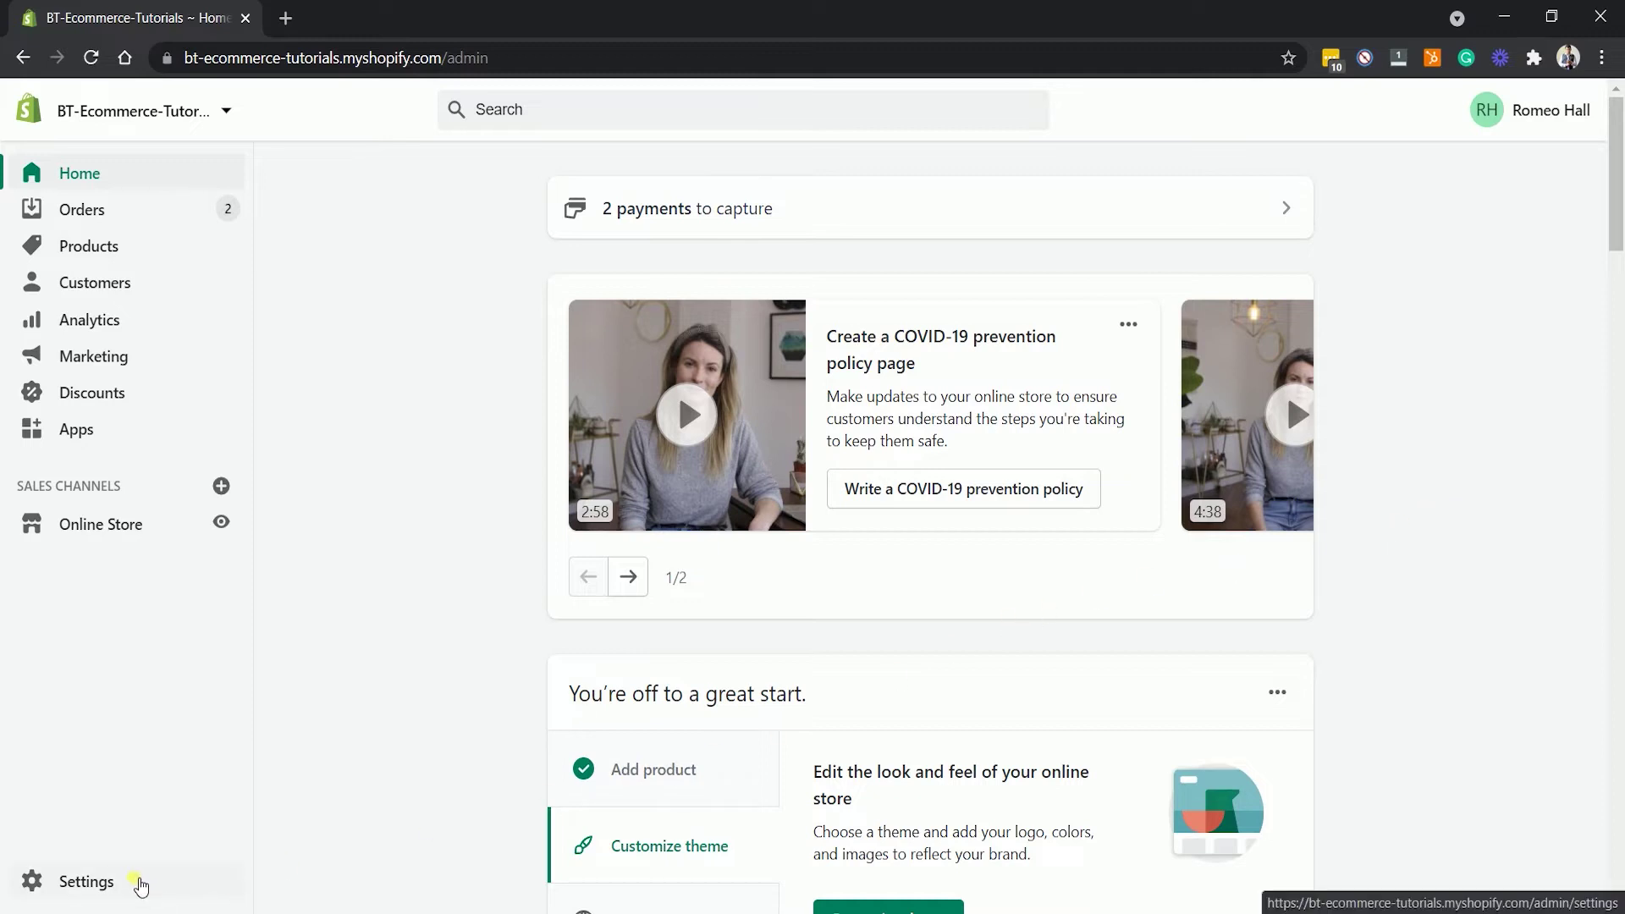
# Step: In Checkout settings, set order processing to not automatically fulfill any line items
pyautogui.click(138, 886)
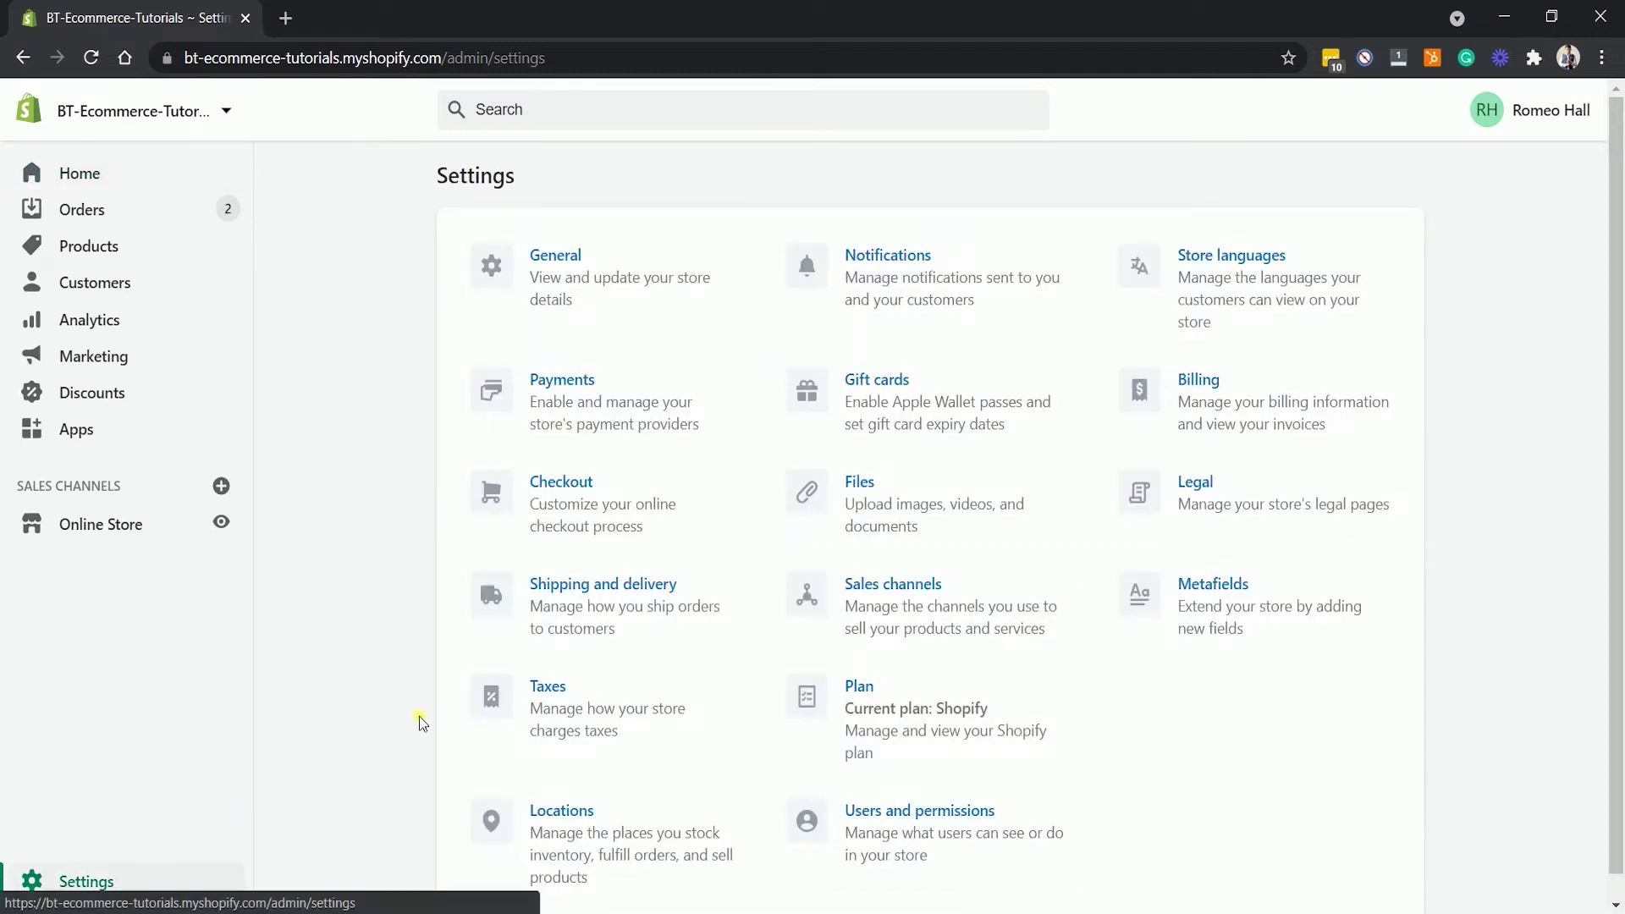
pyautogui.click(591, 519)
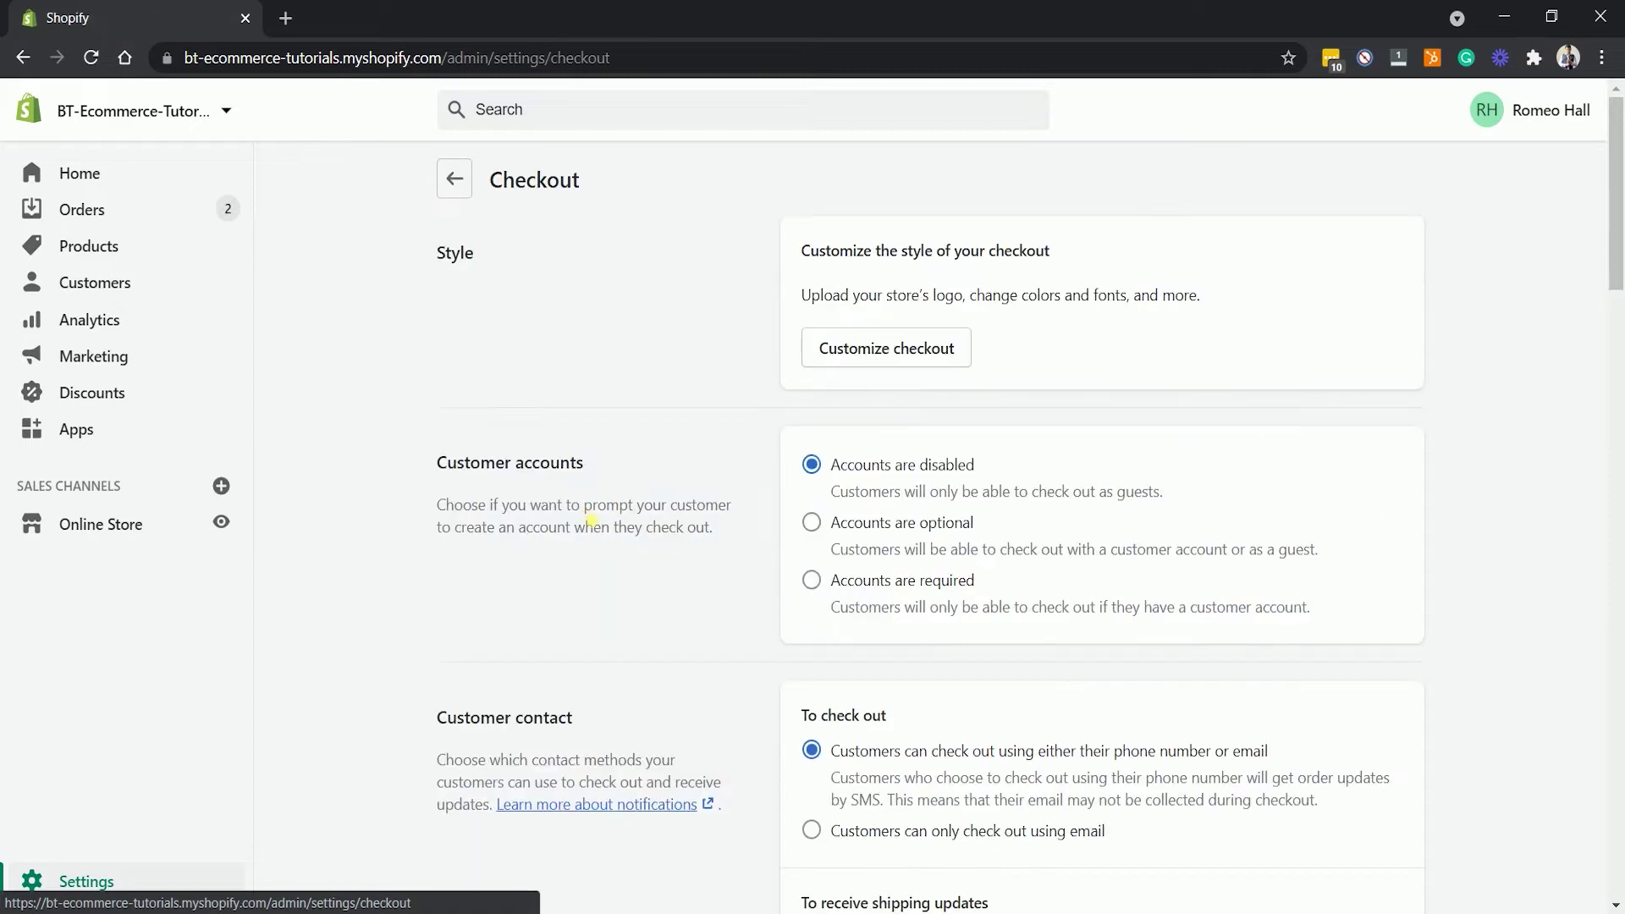
pyautogui.scroll(-1, 1487, 551)
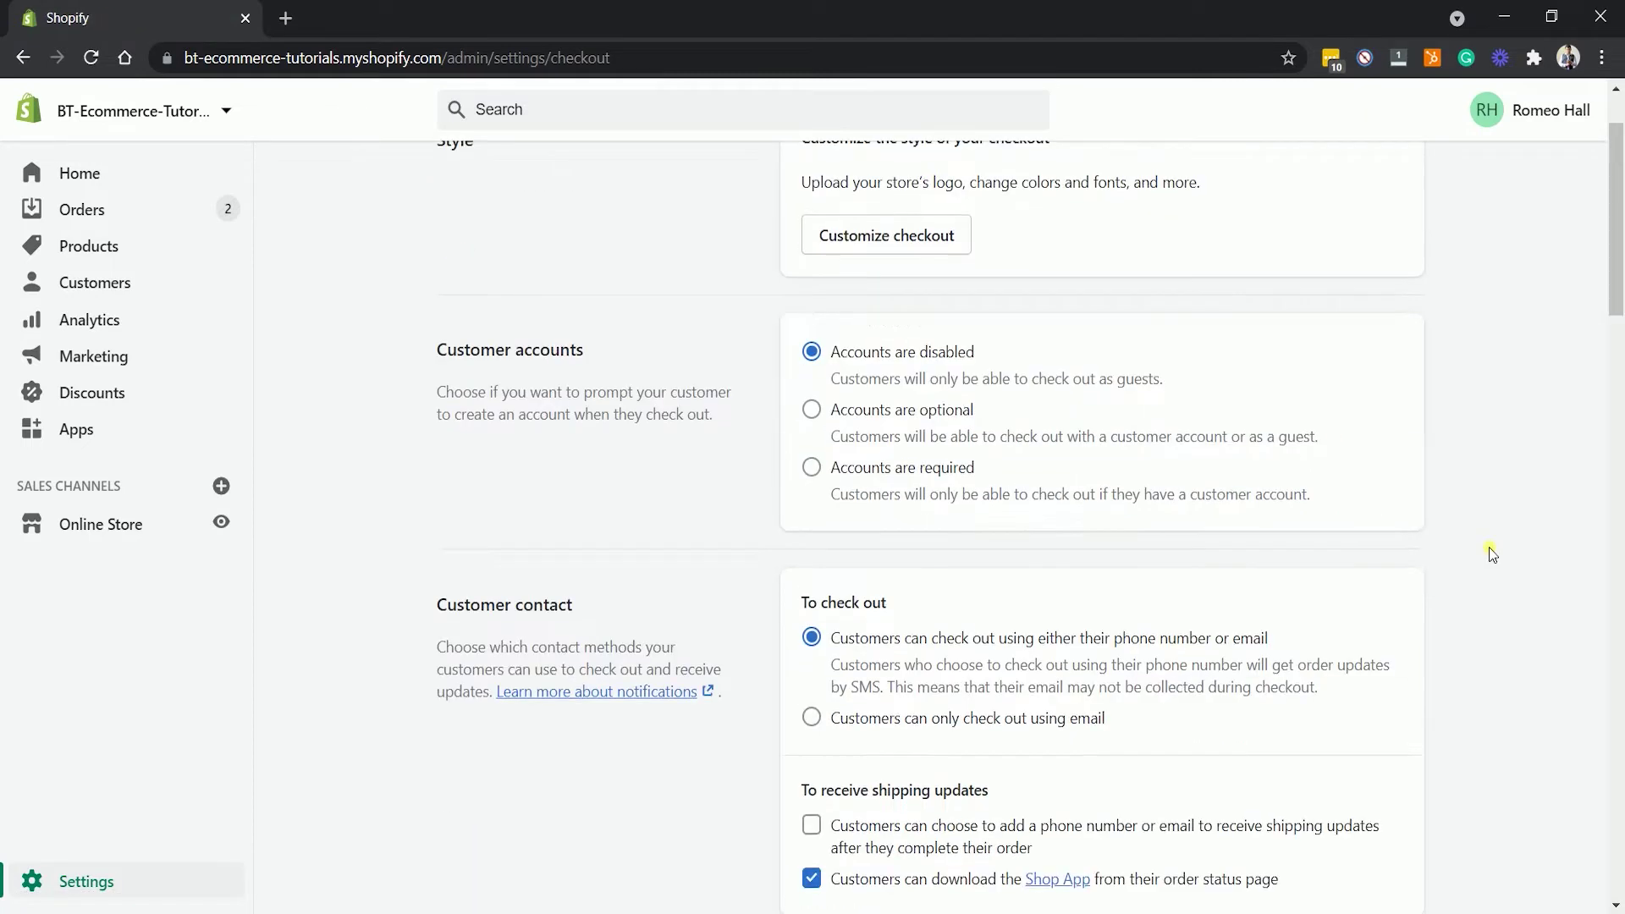
pyautogui.scroll(-3, 1487, 551)
pyautogui.scroll(-2, 1487, 551)
pyautogui.scroll(-5, 1492, 554)
pyautogui.scroll(-3, 1492, 554)
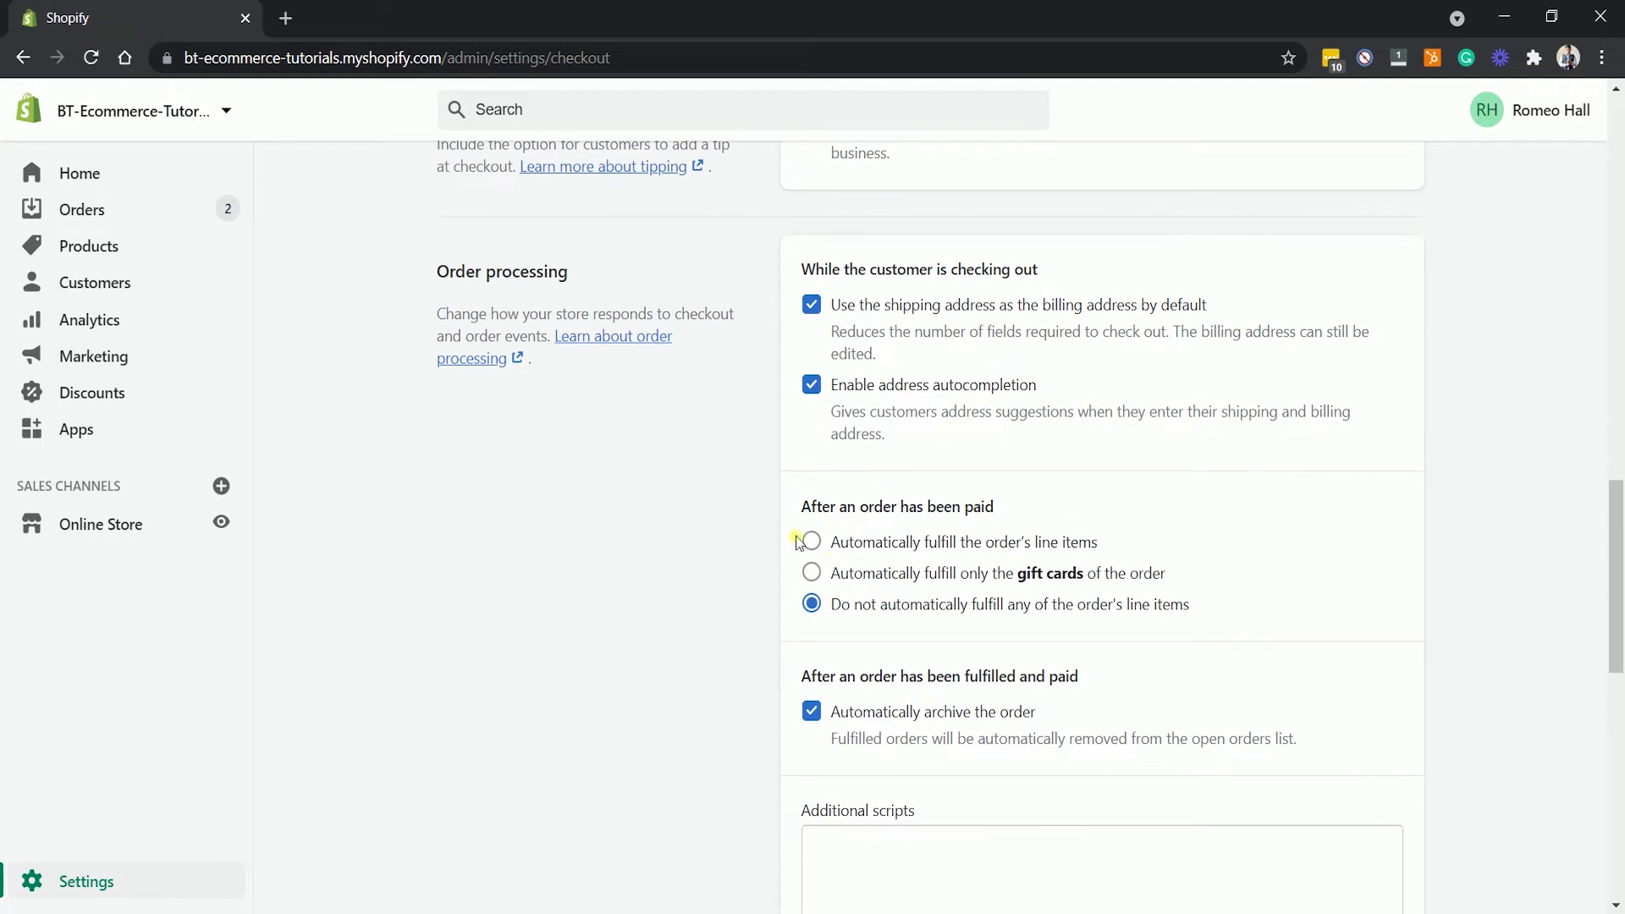
pyautogui.click(823, 545)
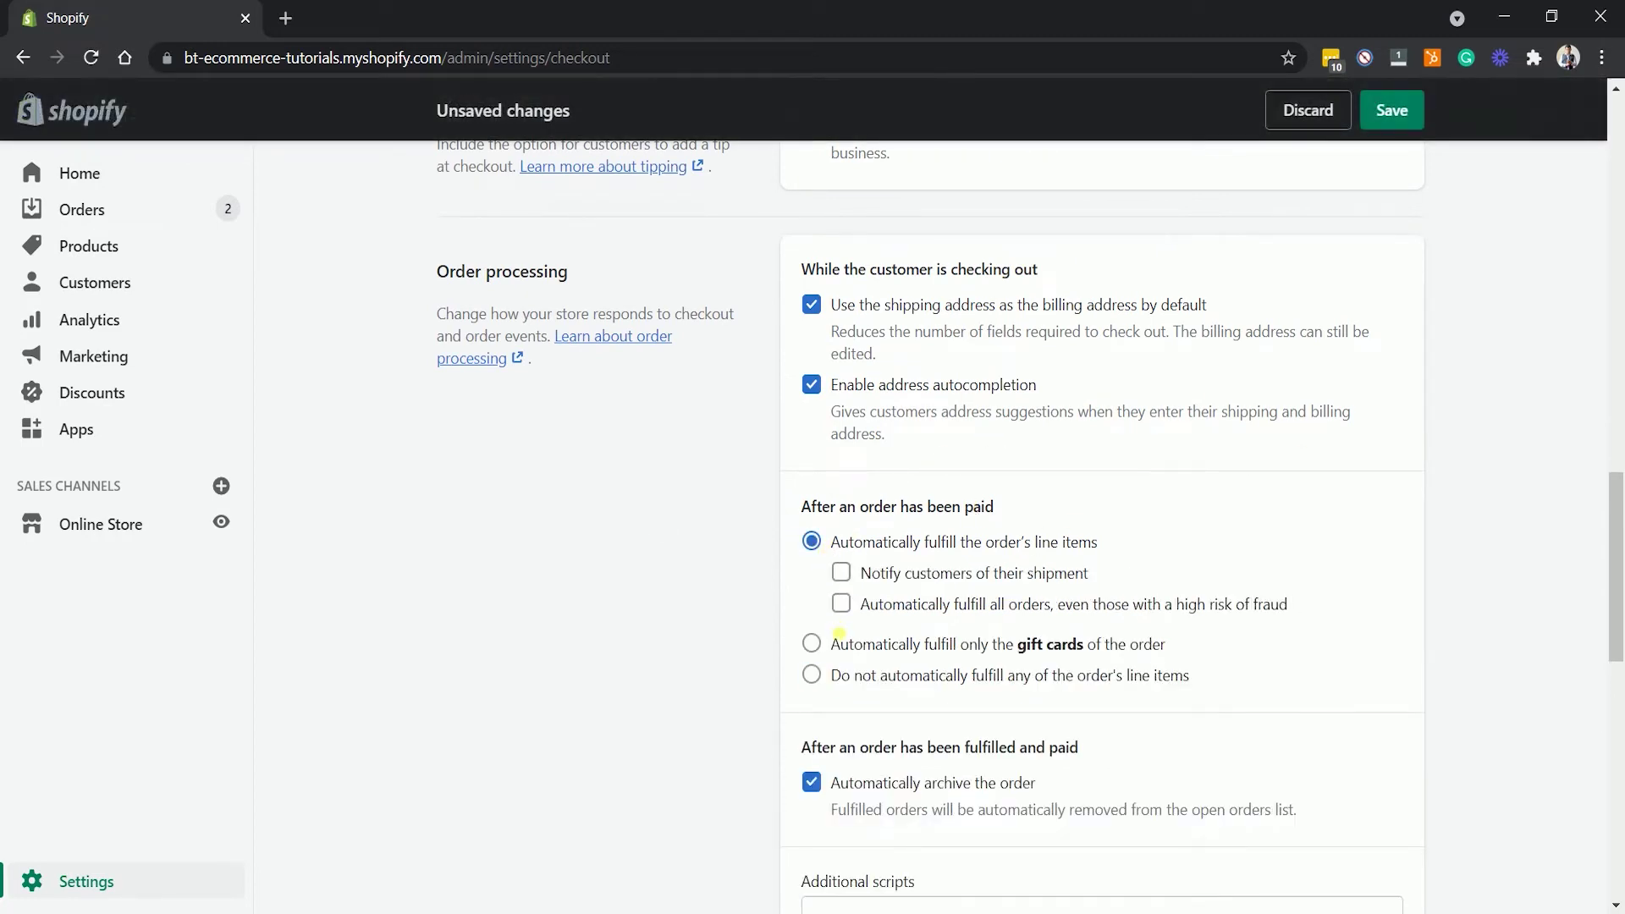
pyautogui.click(851, 683)
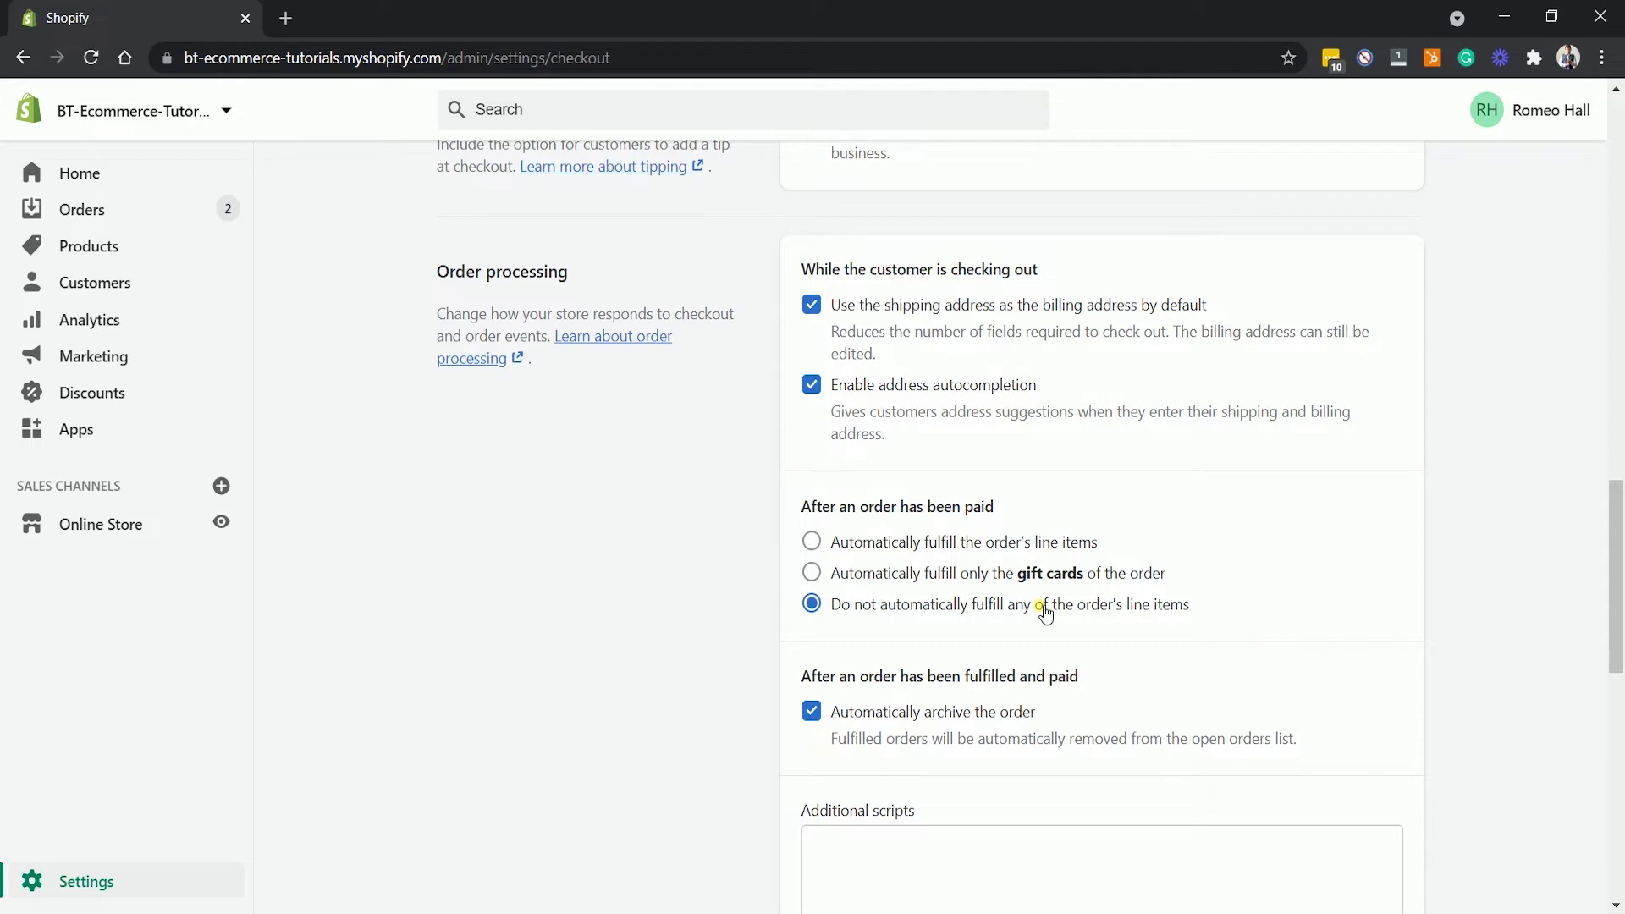
pyautogui.scroll(-1, 1043, 613)
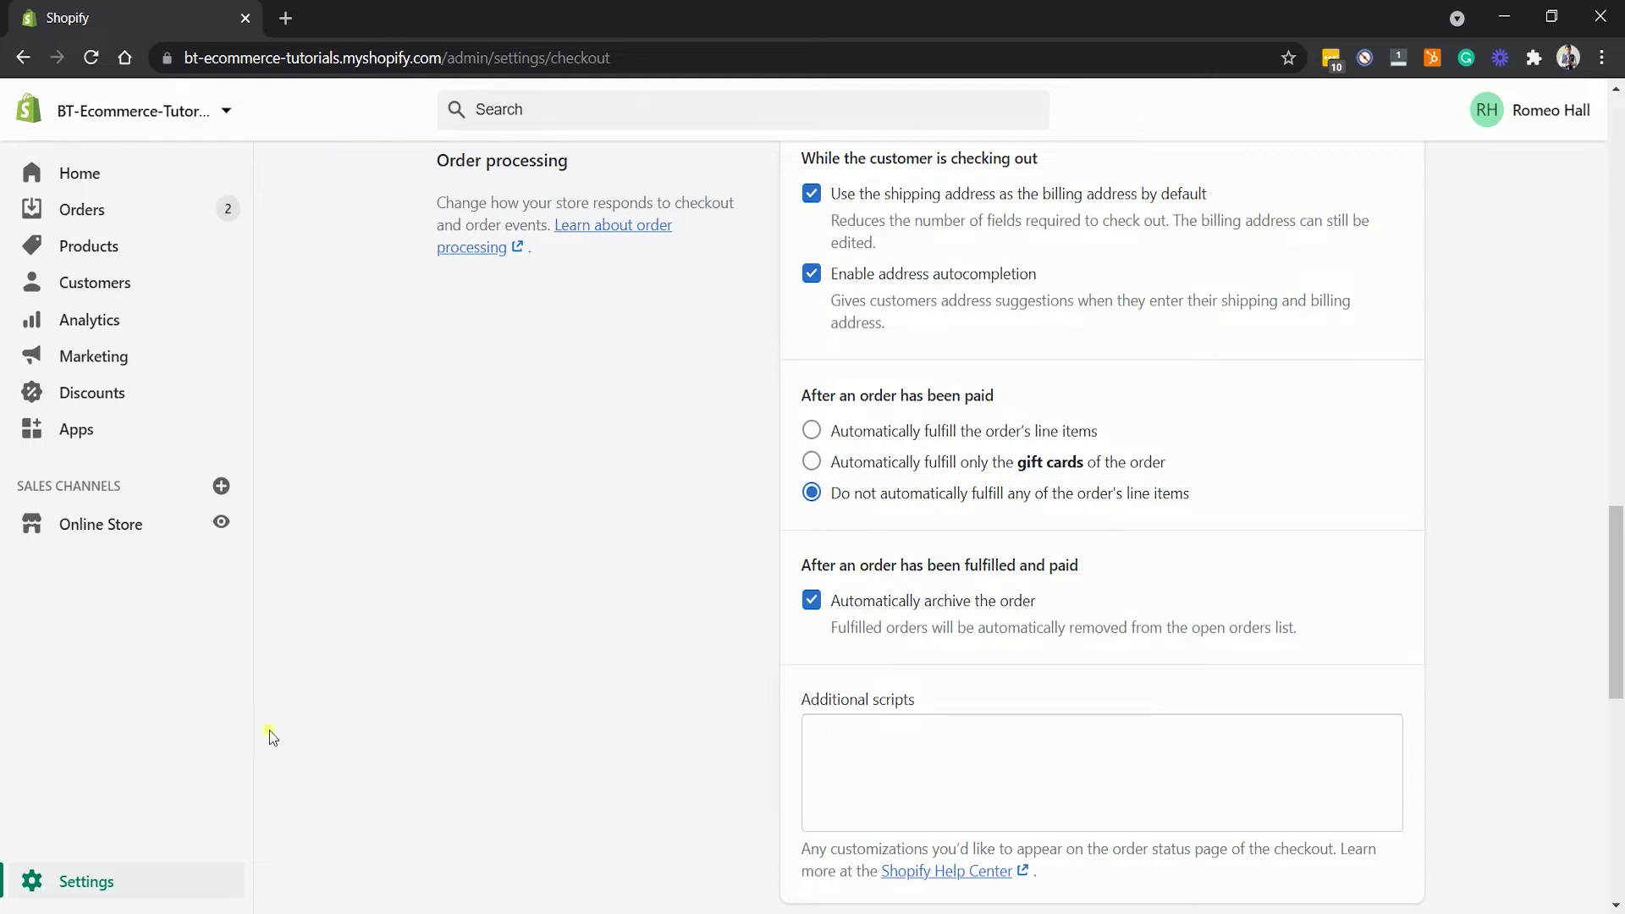
# Step: Return to Home, go to the Orders list, and view unfulfilled order #1002
pyautogui.click(82, 174)
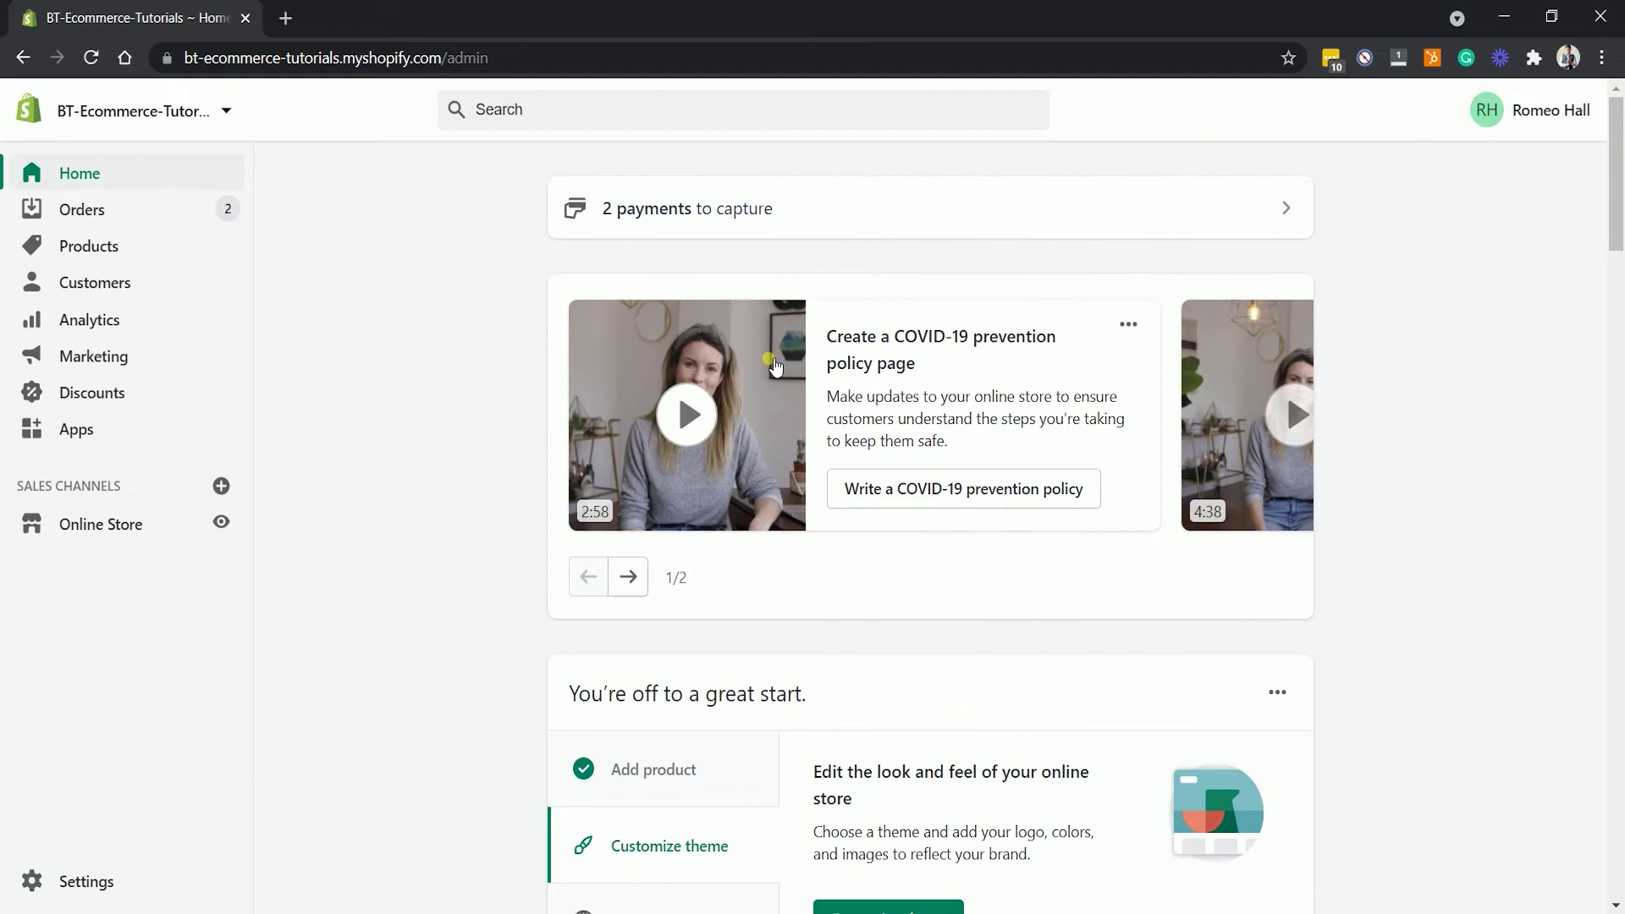
pyautogui.scroll(-1, 470, 631)
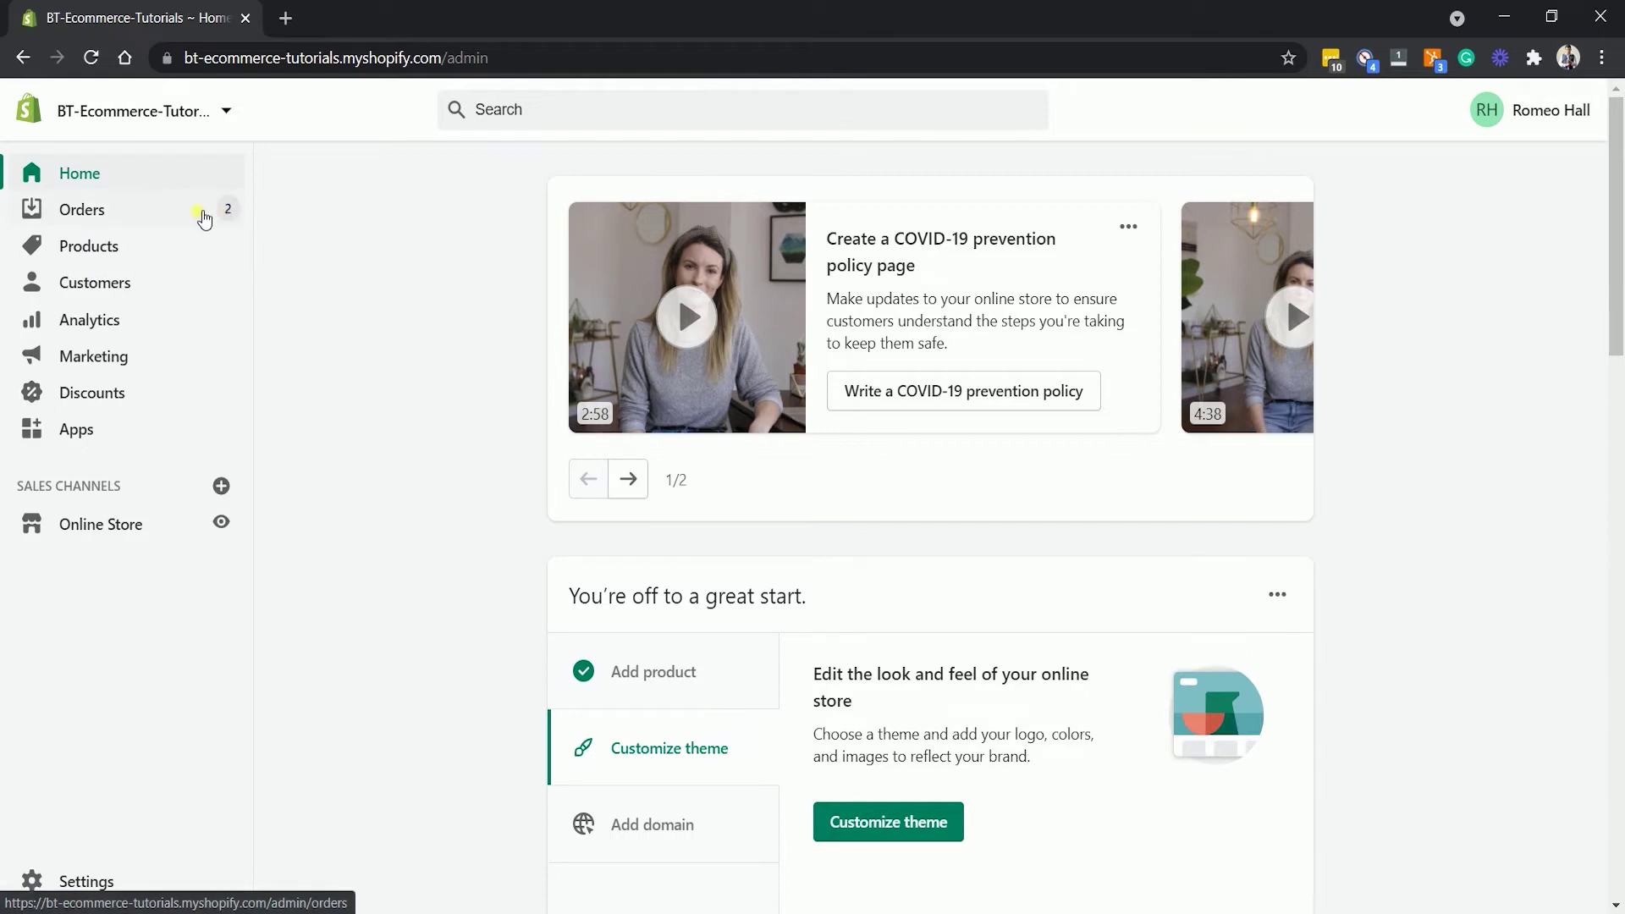
pyautogui.click(181, 219)
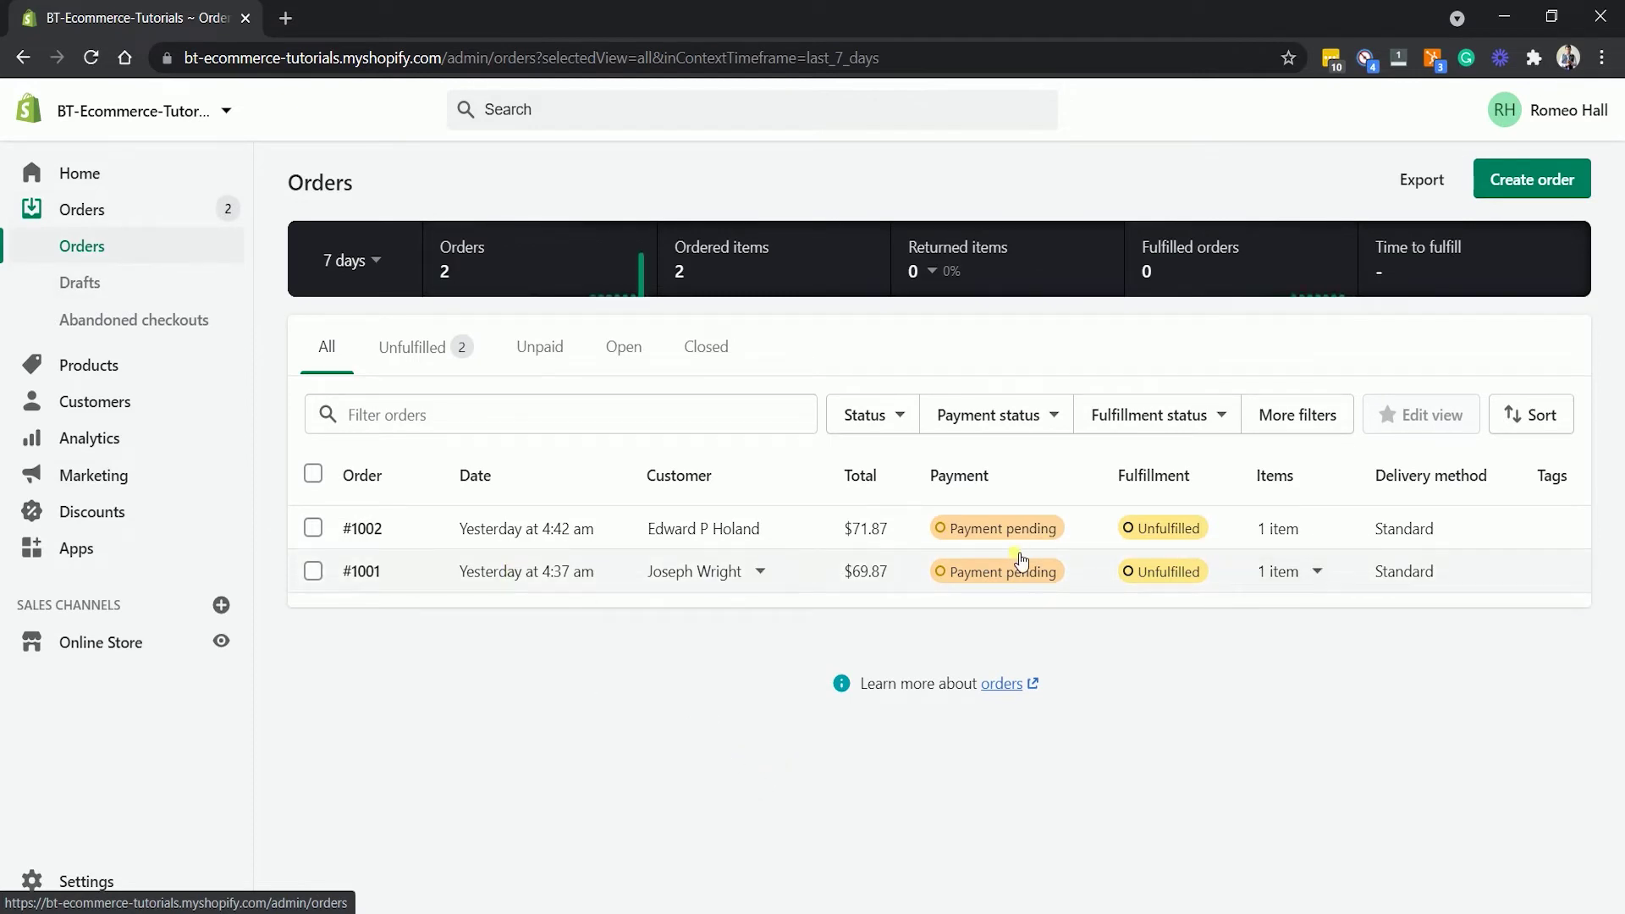
pyautogui.moveTo(1115, 528)
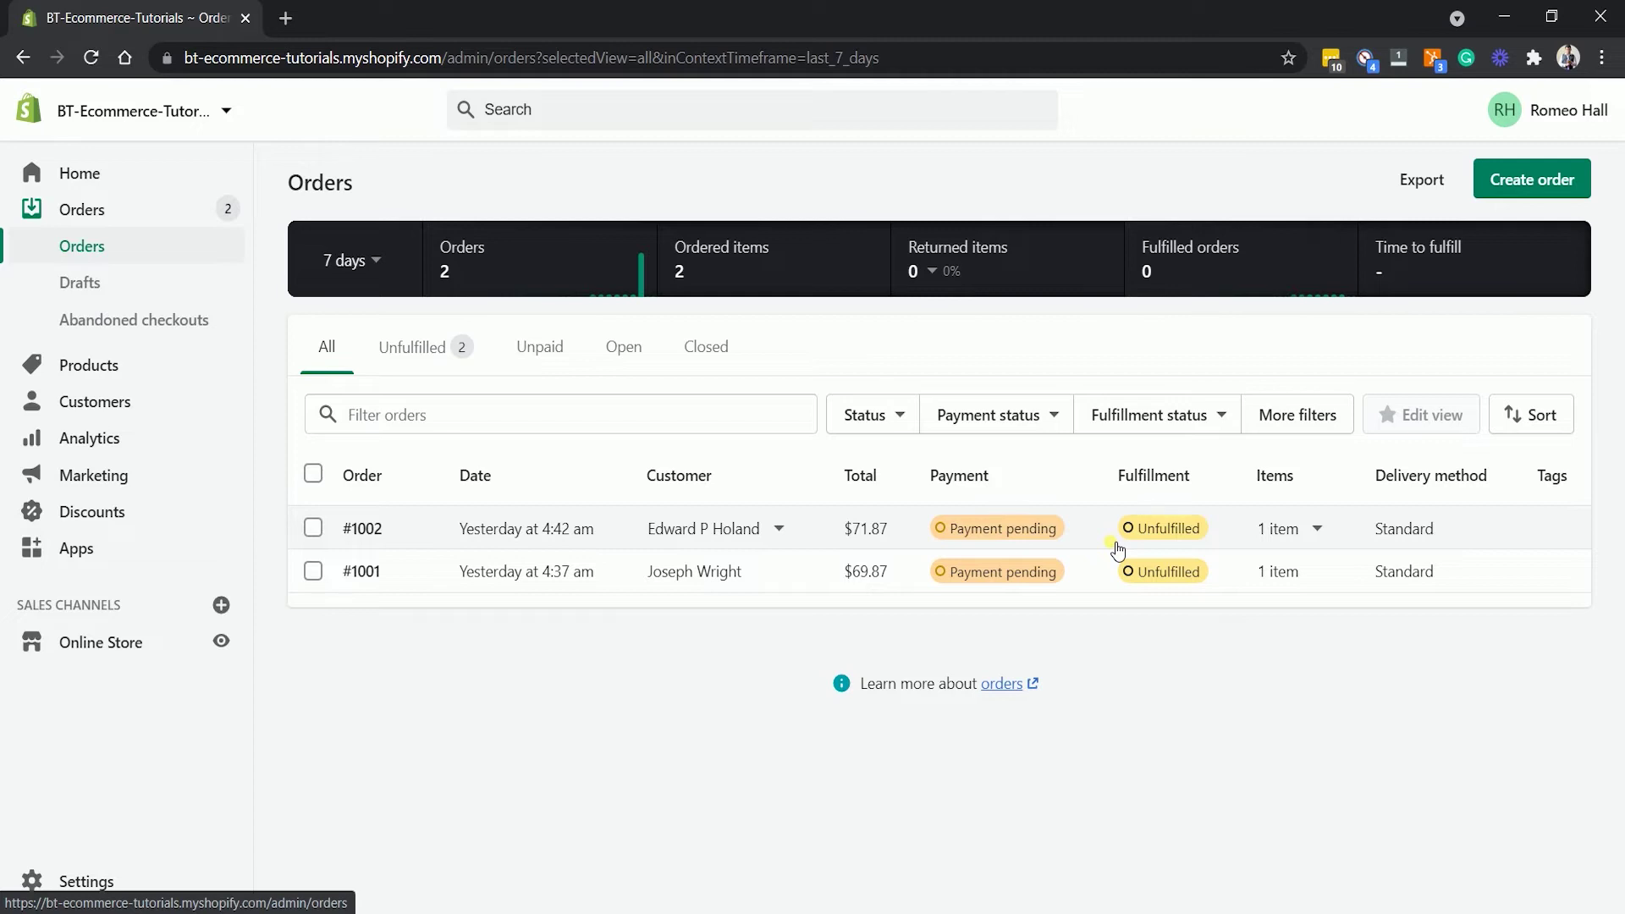
pyautogui.click(1118, 548)
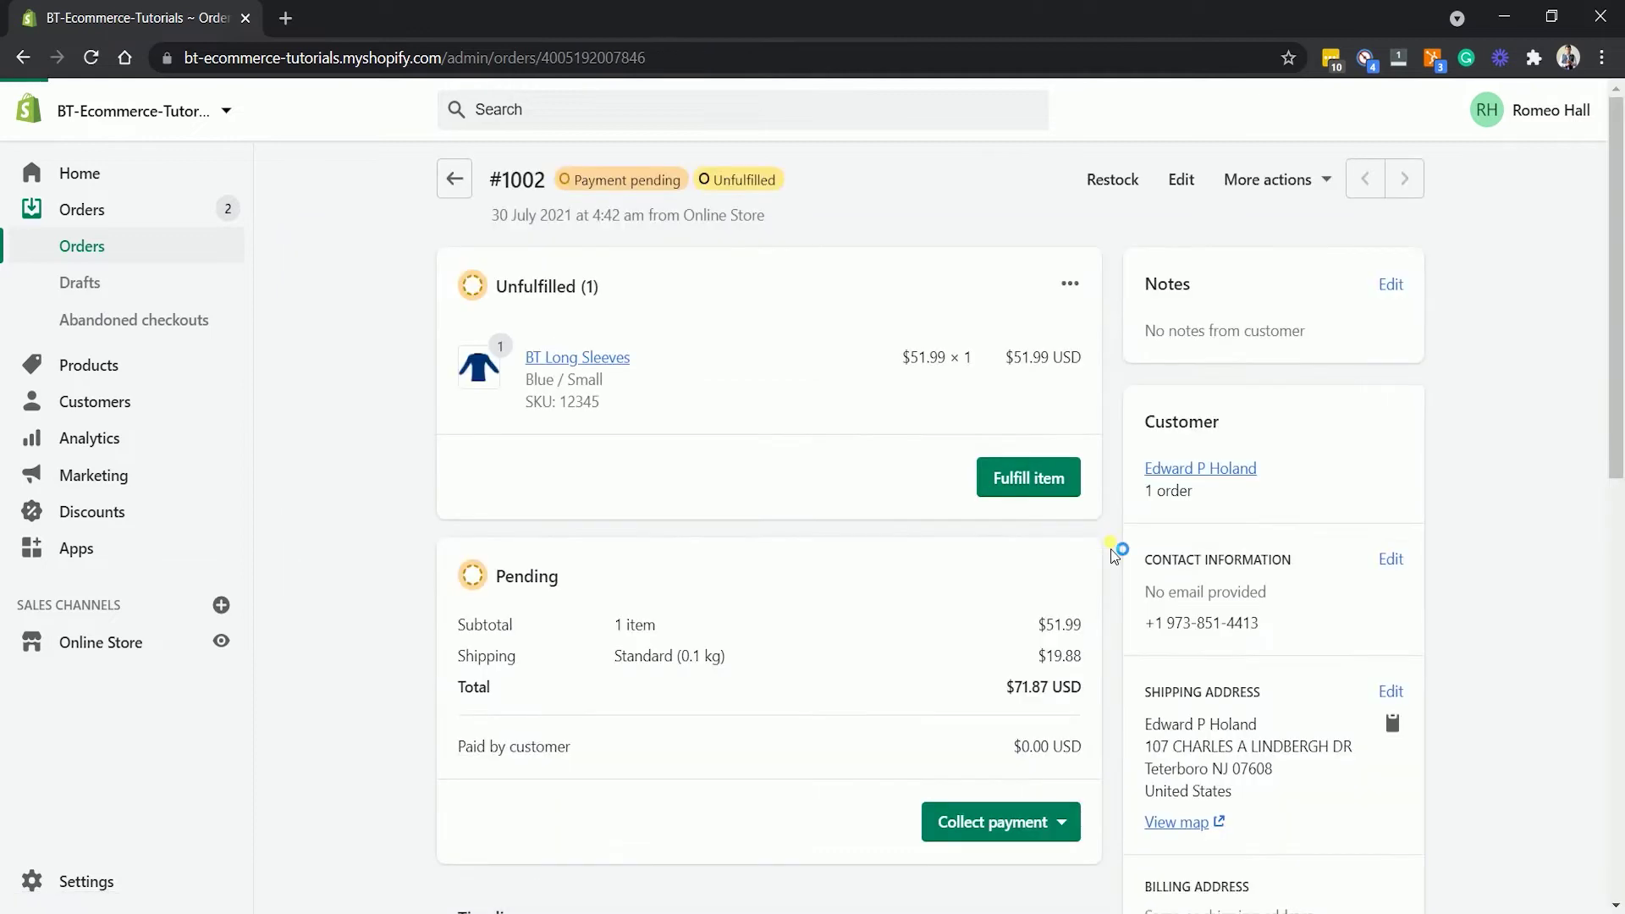
# Step: Start fulfilling order #1002's BT Long Sleeves item with shipping carrier set to Other
pyautogui.click(1011, 490)
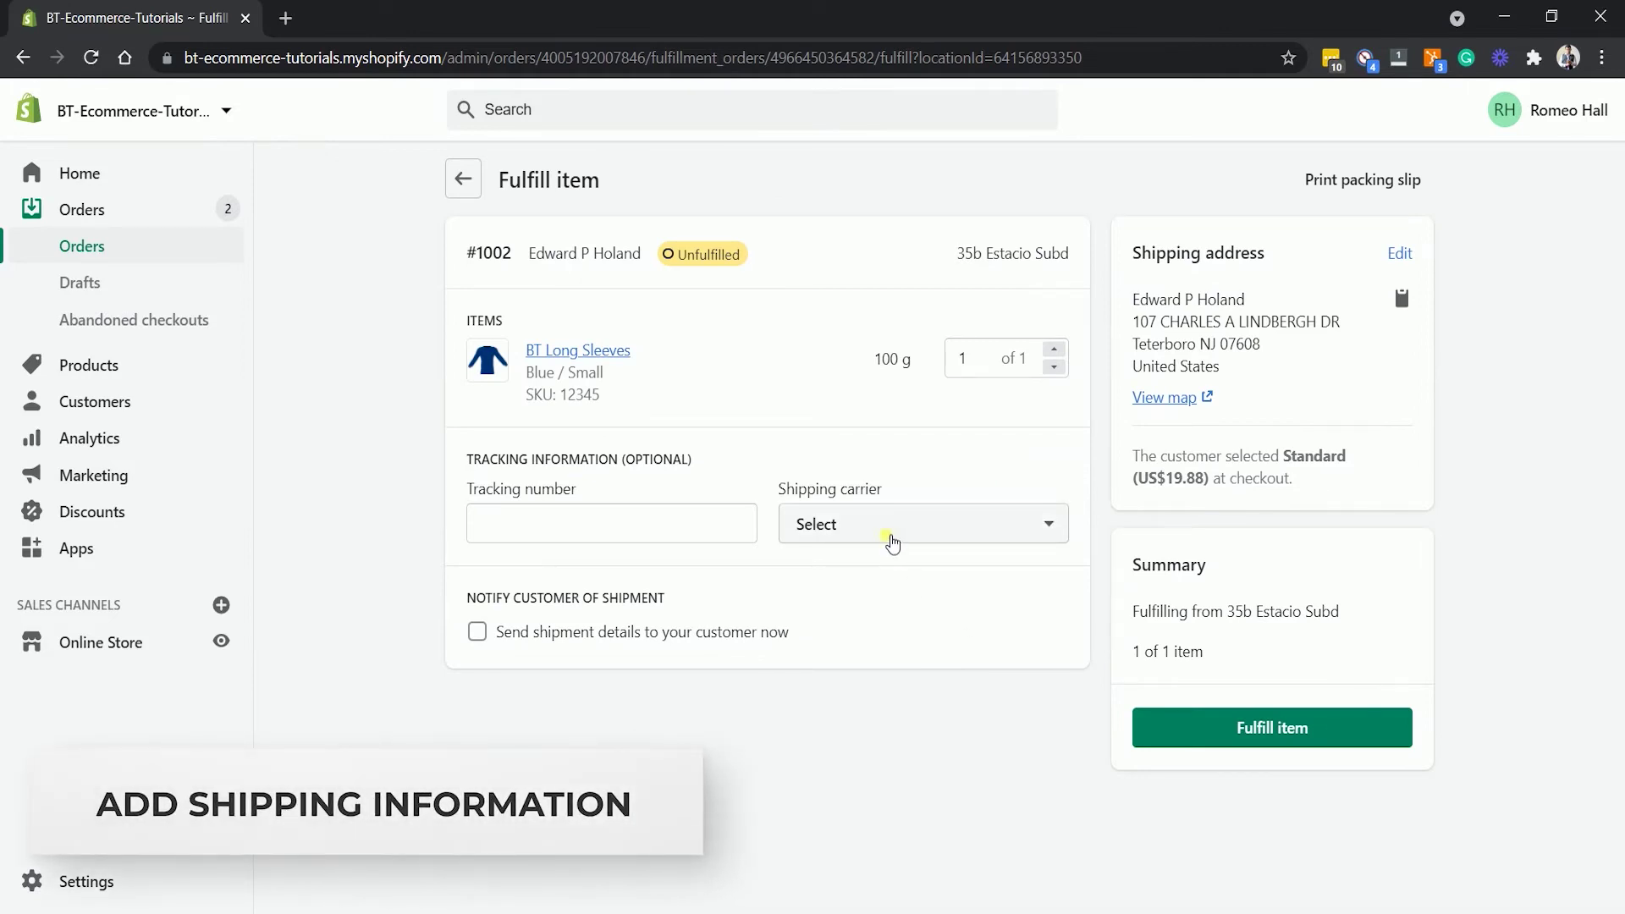
pyautogui.click(891, 534)
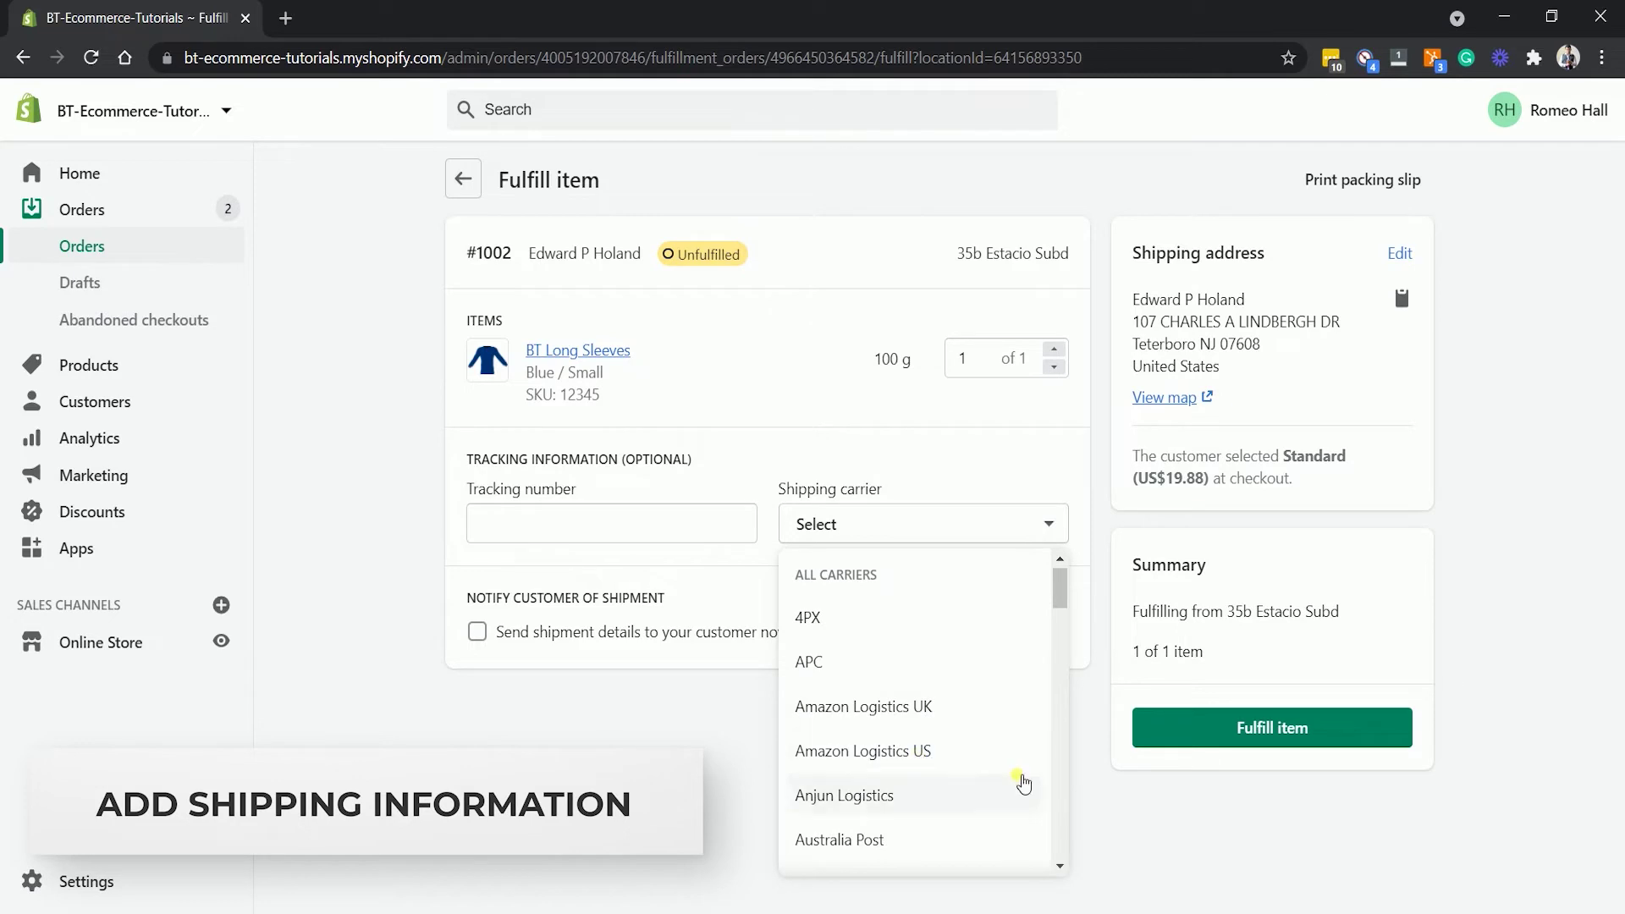
pyautogui.scroll(-2, 962, 781)
pyautogui.scroll(-2, 955, 784)
pyautogui.scroll(-1, 949, 790)
pyautogui.scroll(-5, 946, 788)
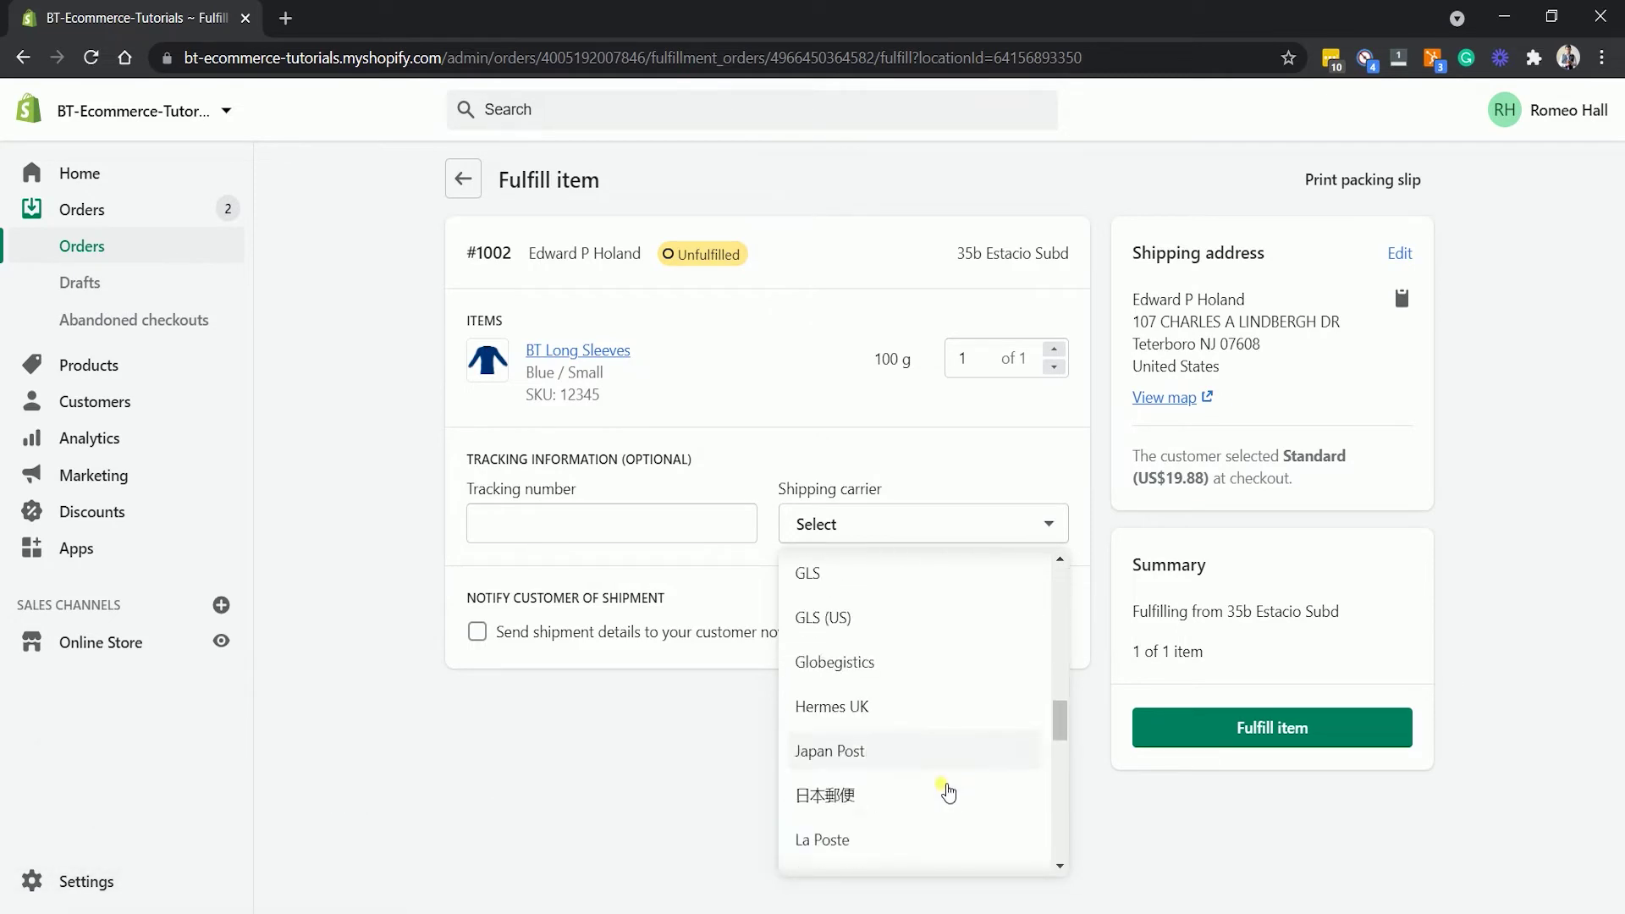
pyautogui.scroll(-5, 943, 787)
pyautogui.scroll(-5, 934, 812)
pyautogui.click(925, 843)
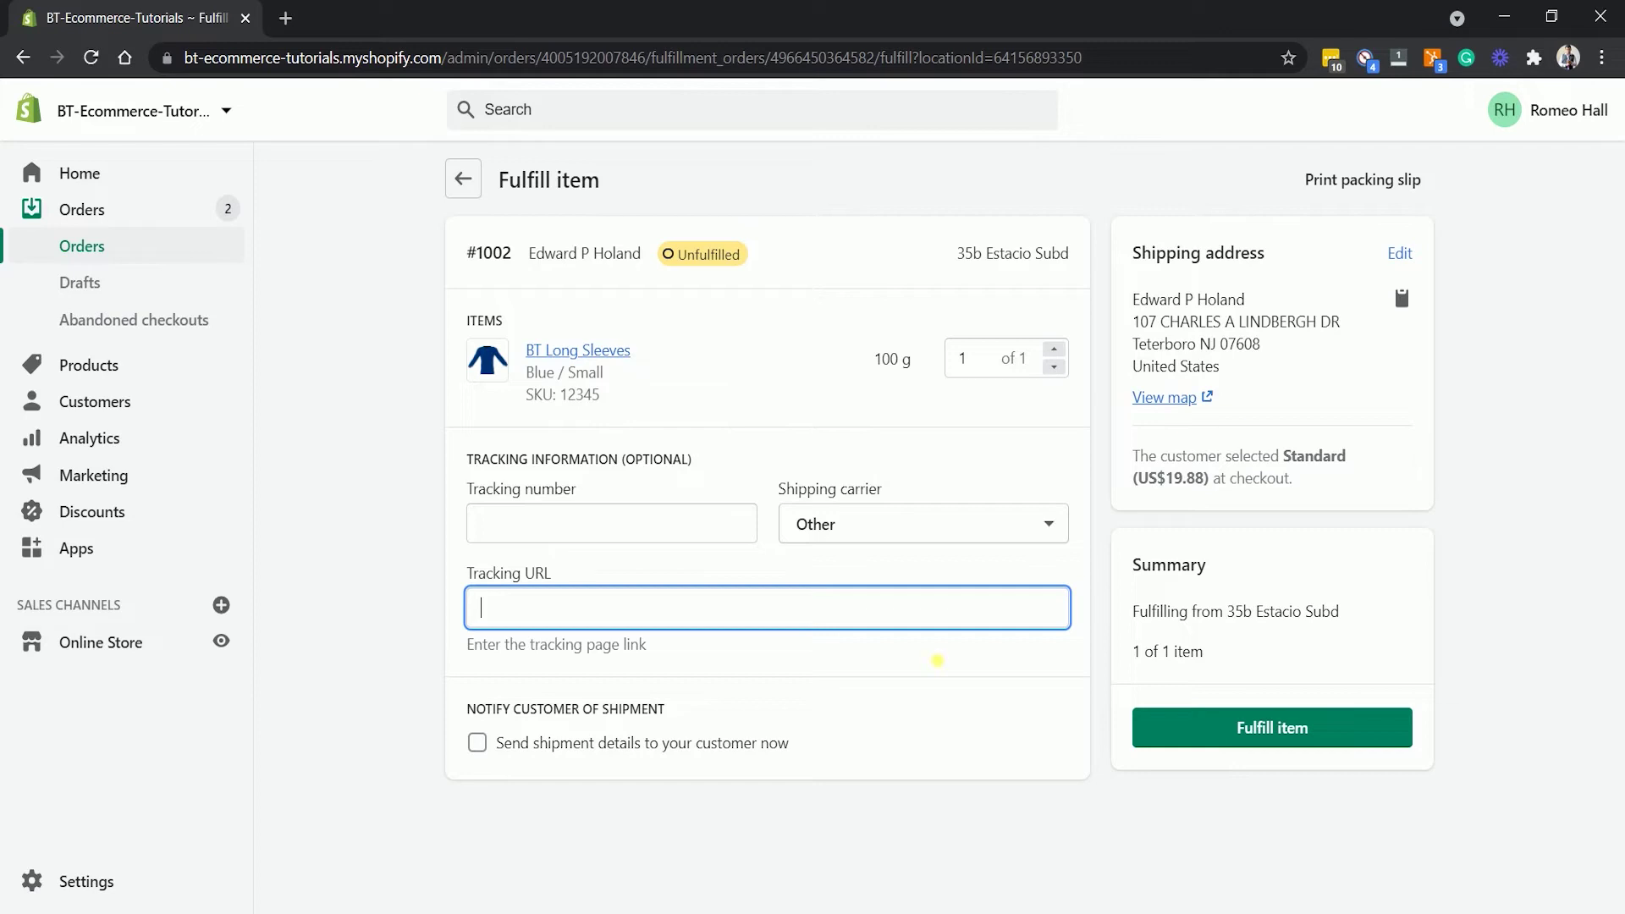
# Step: Enable sending shipment details to the customer and mark the item fulfilled
pyautogui.click(530, 738)
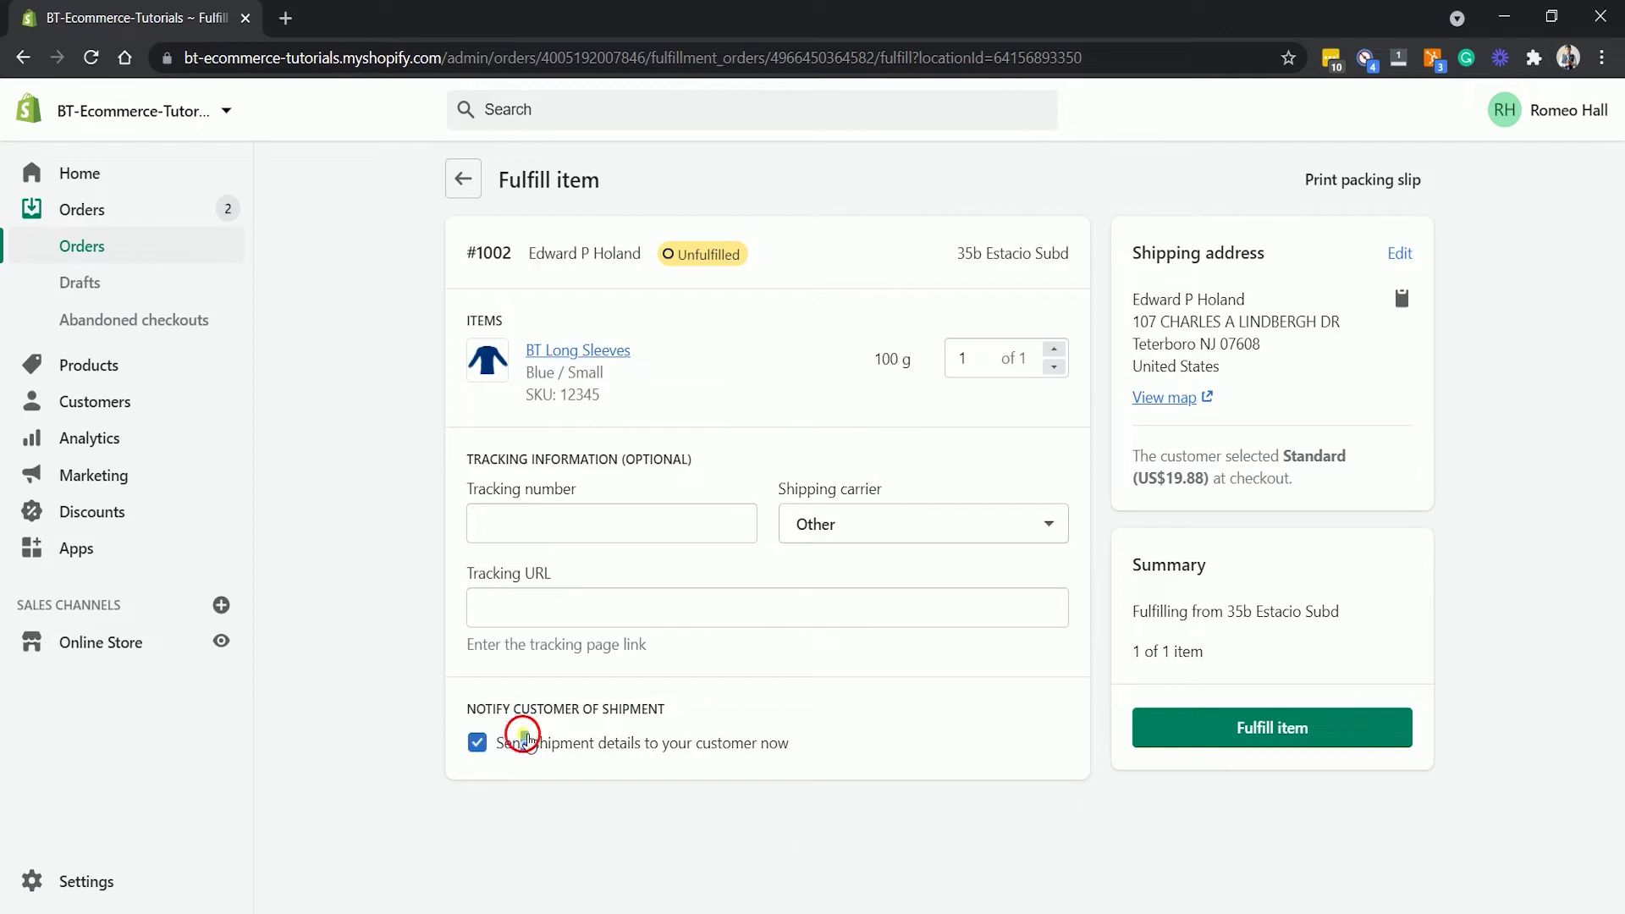
pyautogui.click(530, 747)
pyautogui.doubleClick(530, 746)
pyautogui.click(1341, 731)
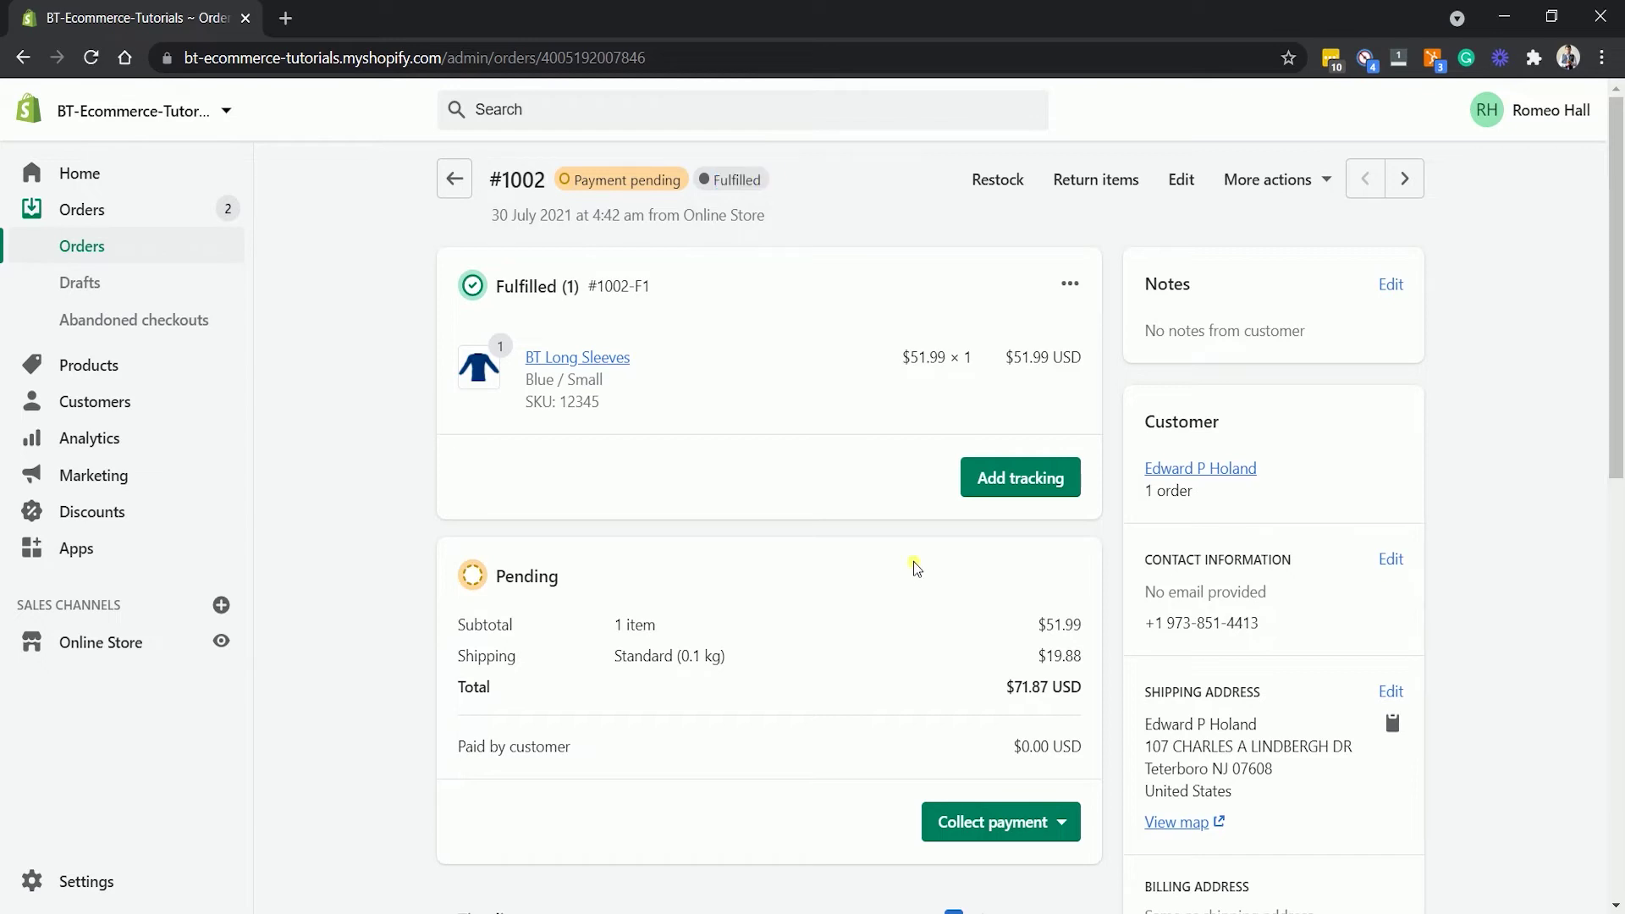
pyautogui.click(1031, 822)
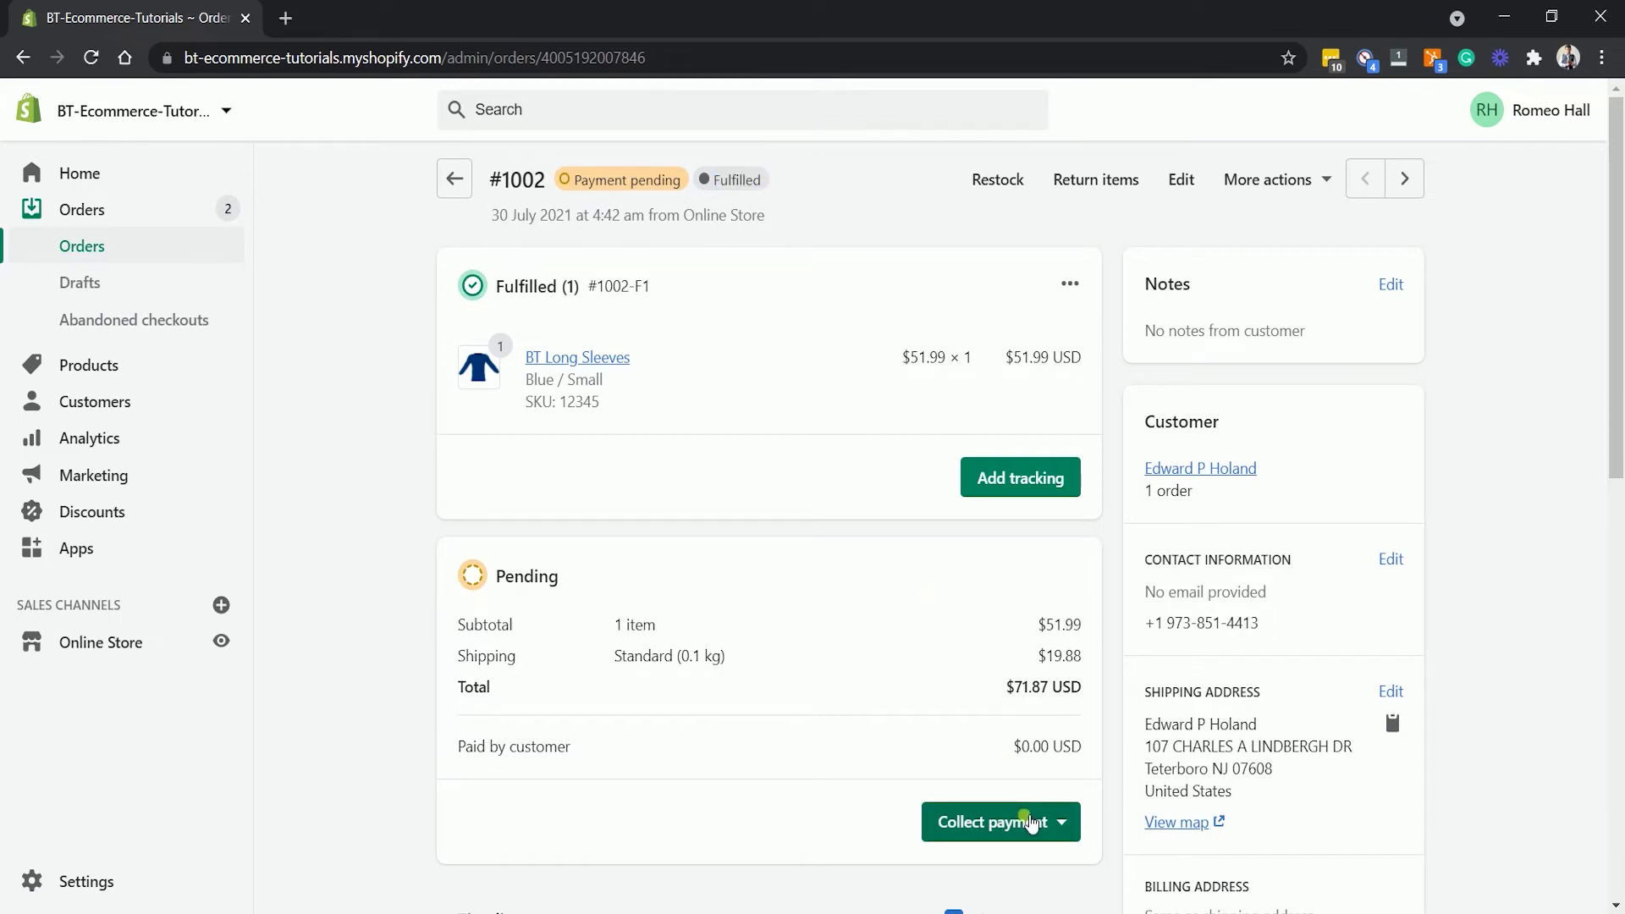
pyautogui.click(1031, 823)
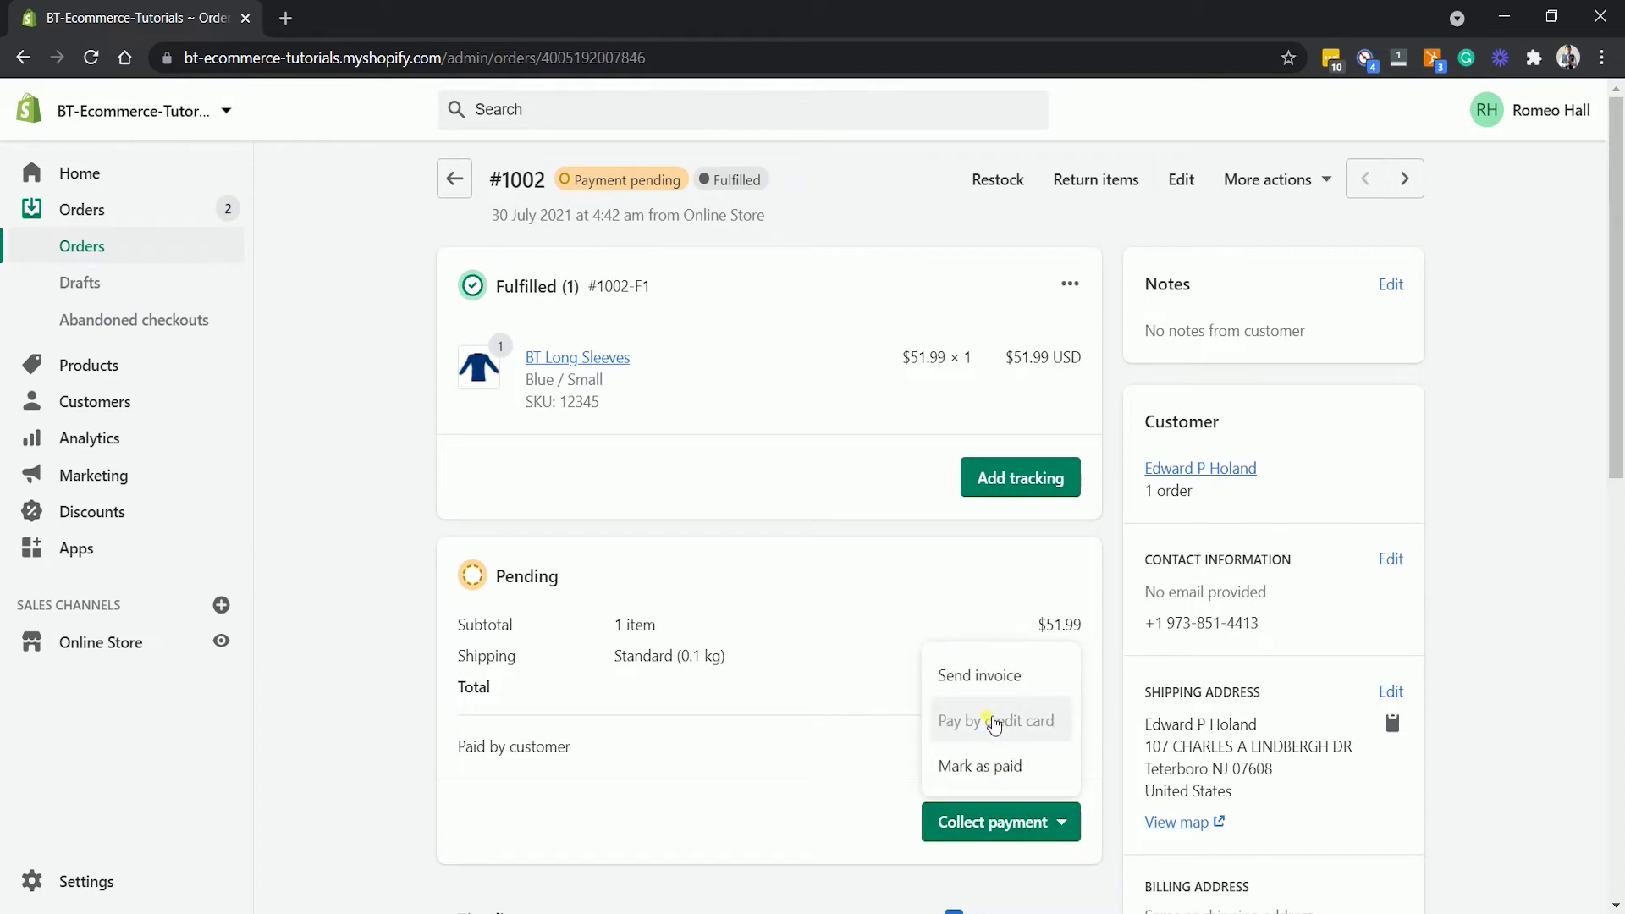
pyautogui.click(791, 747)
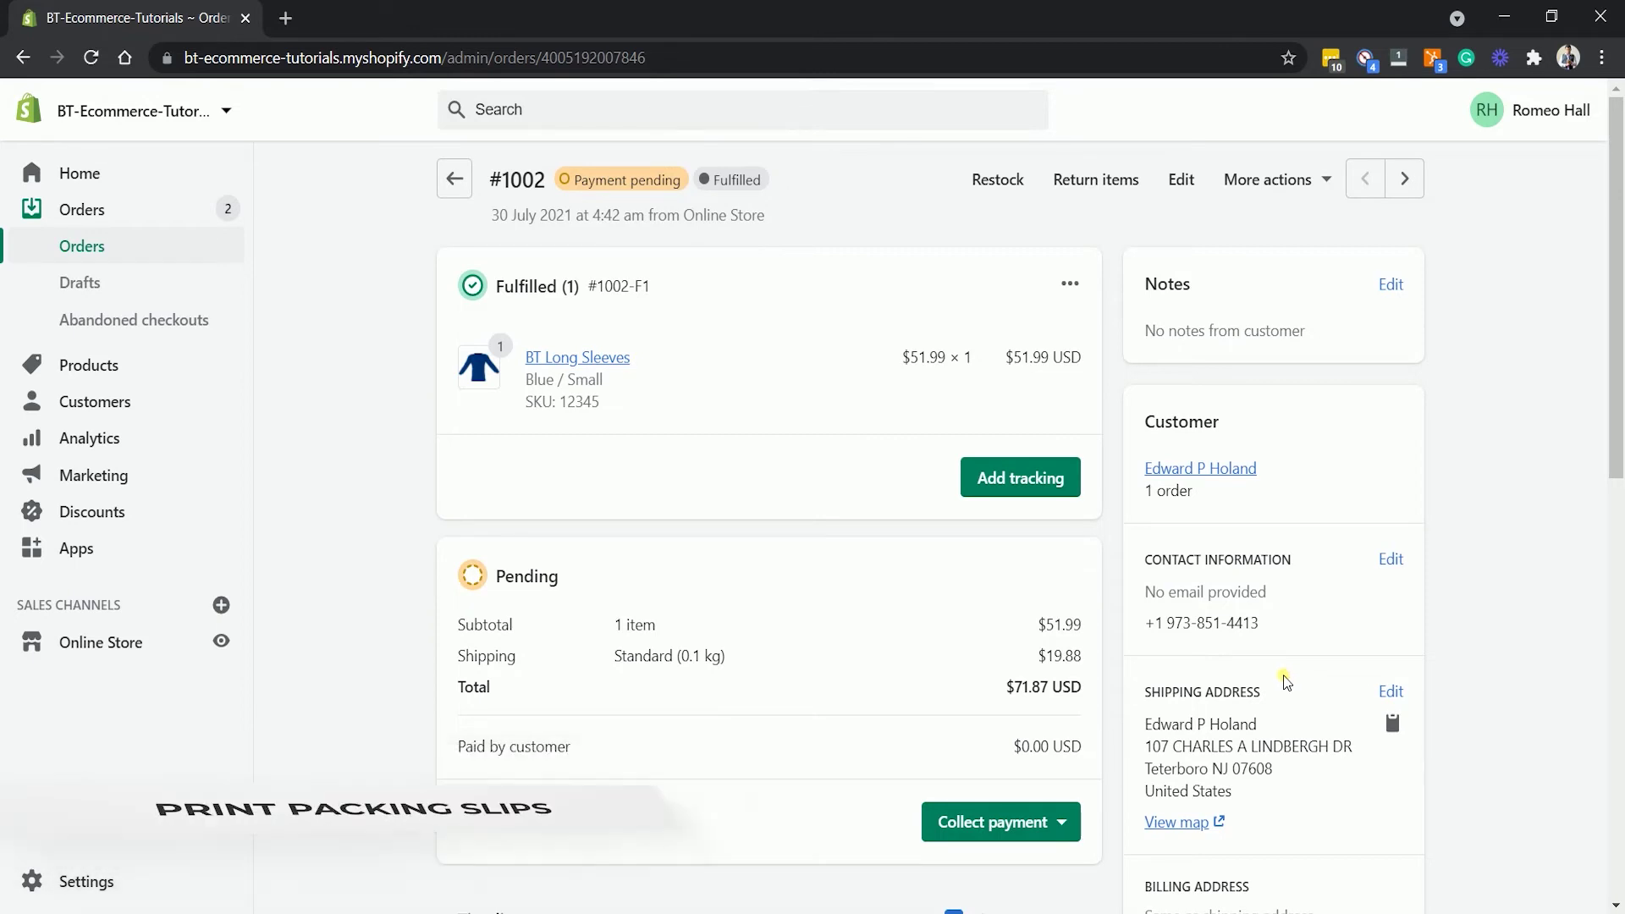
# Step: Generate order #1002's packing slip via More actions, view the PDF, and close it
pyautogui.click(1264, 183)
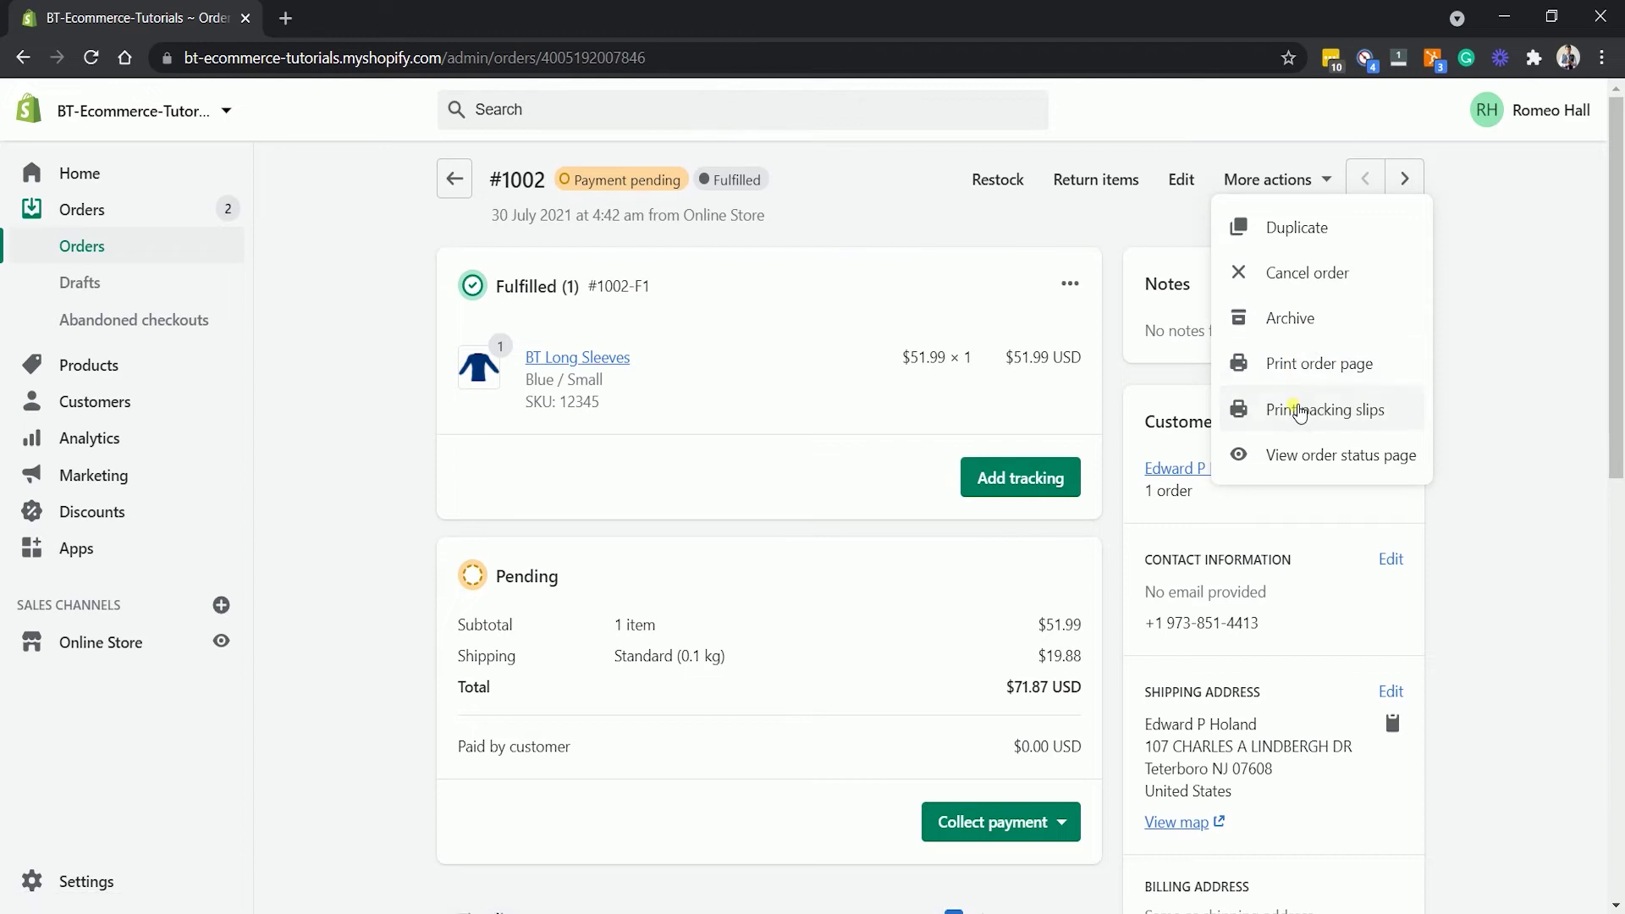
pyautogui.click(1291, 406)
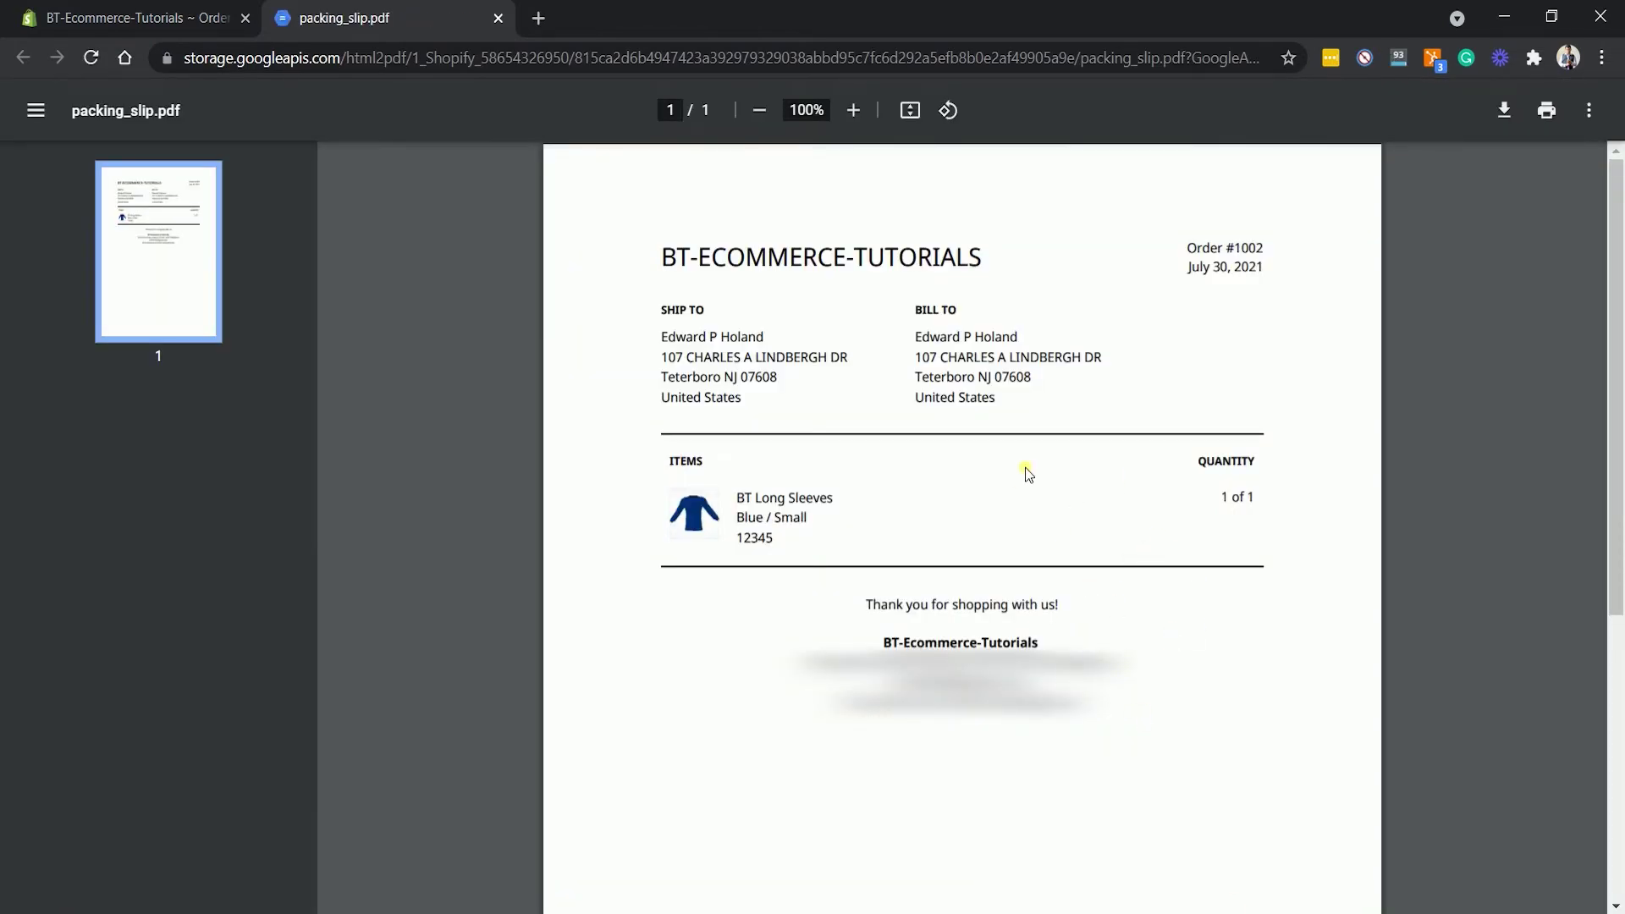
pyautogui.click(1067, 487)
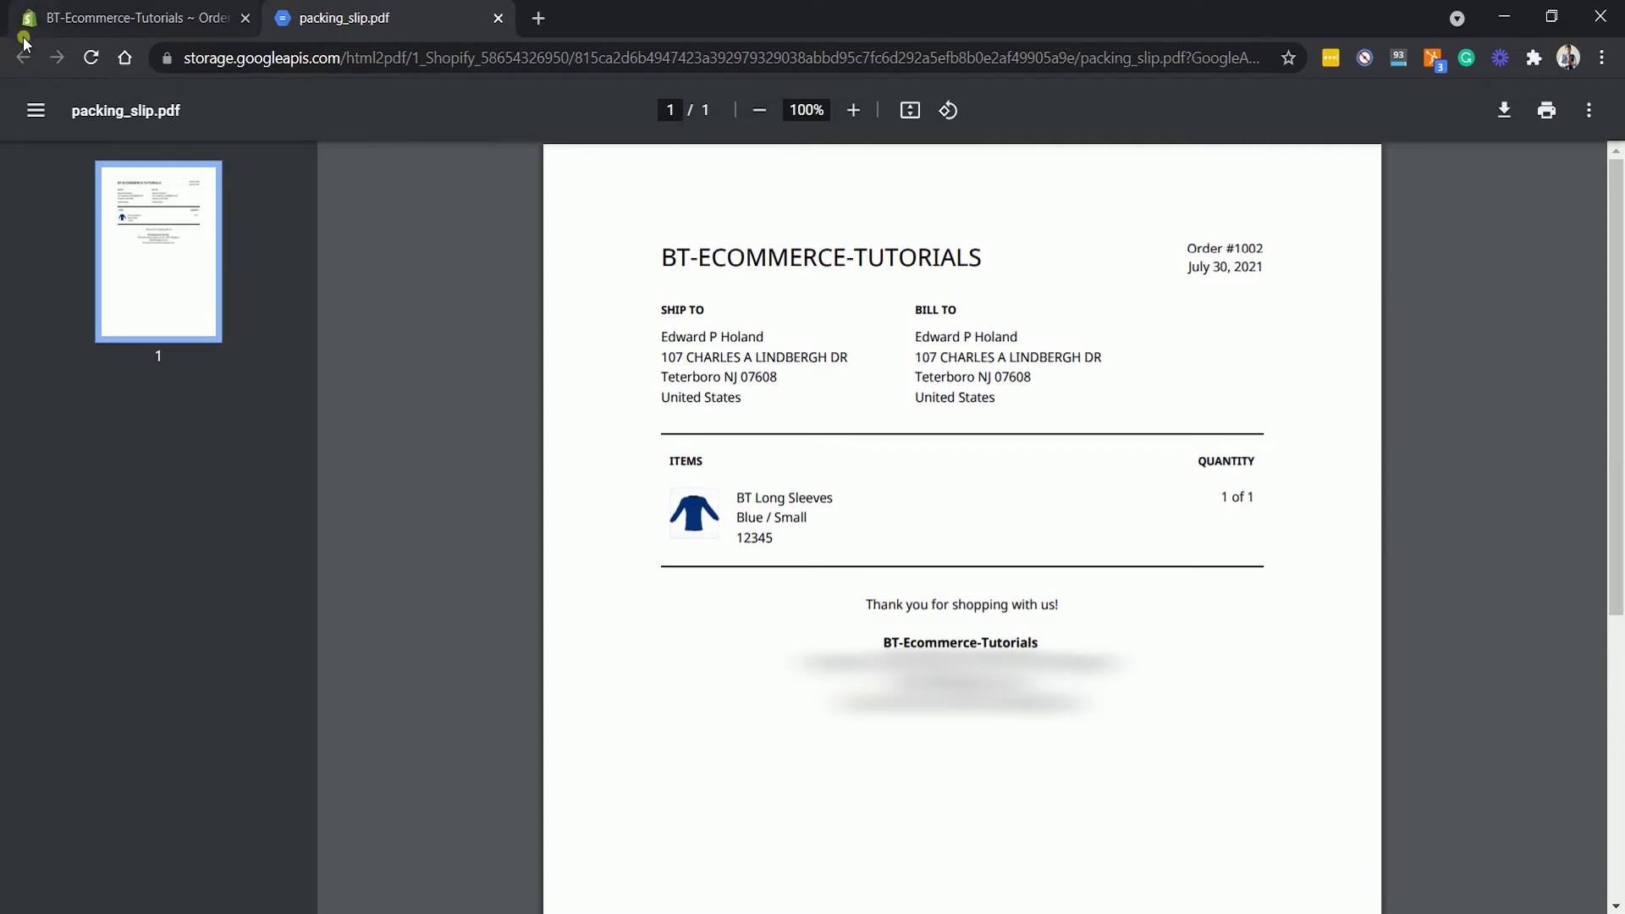
pyautogui.click(496, 17)
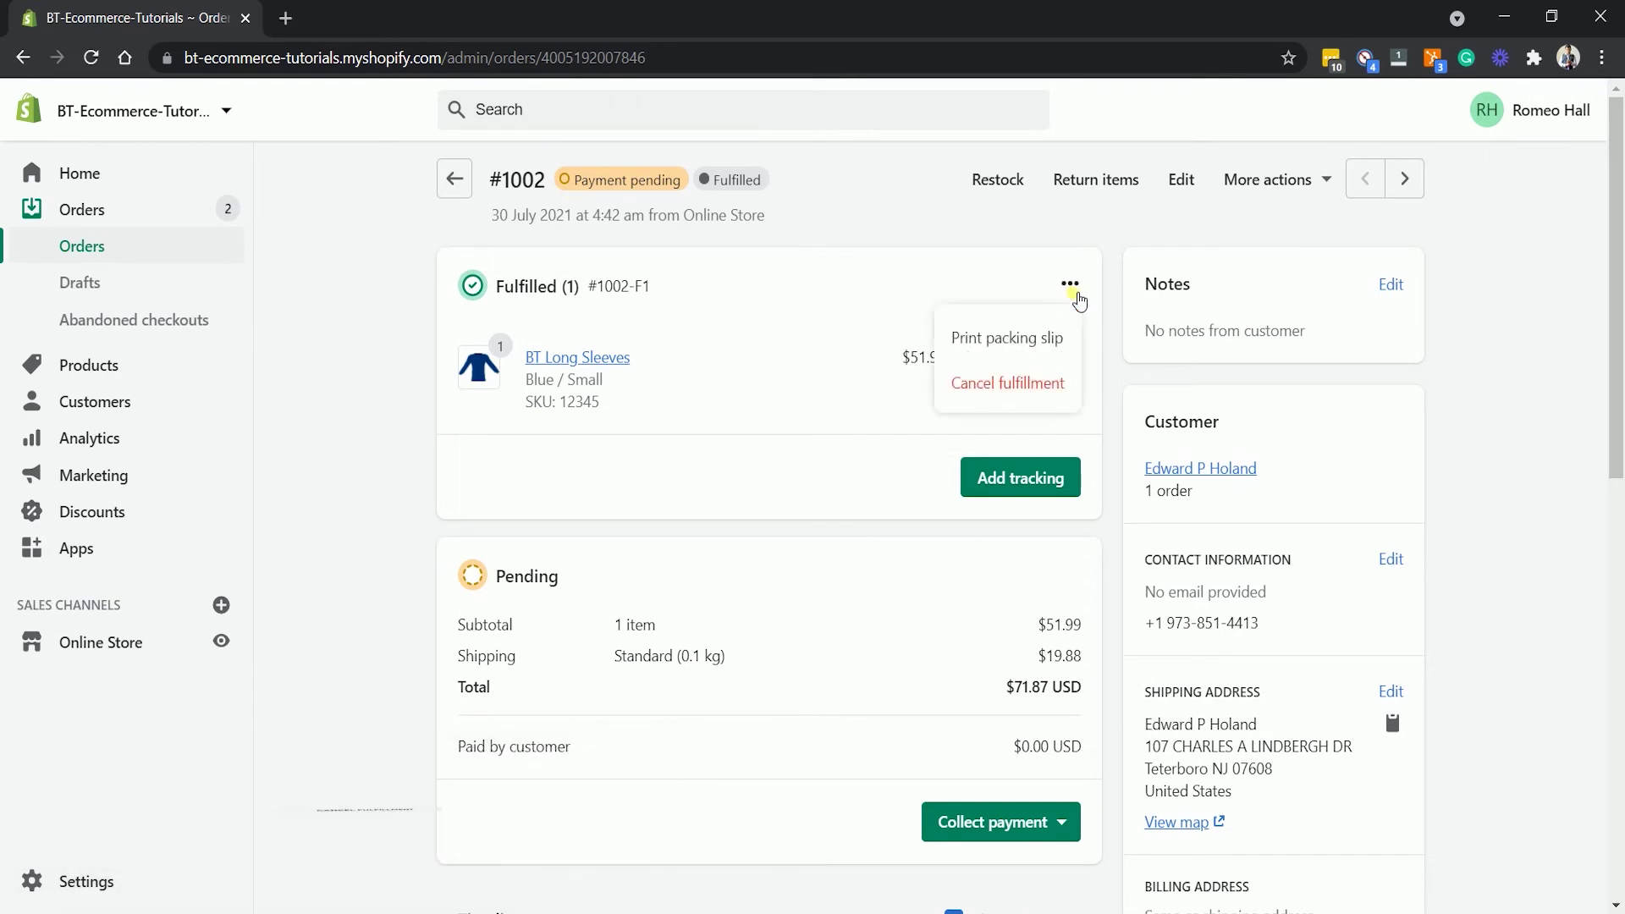
# Step: Cancel order #1002's fulfillment and dismiss the canceled notice
pyautogui.click(981, 379)
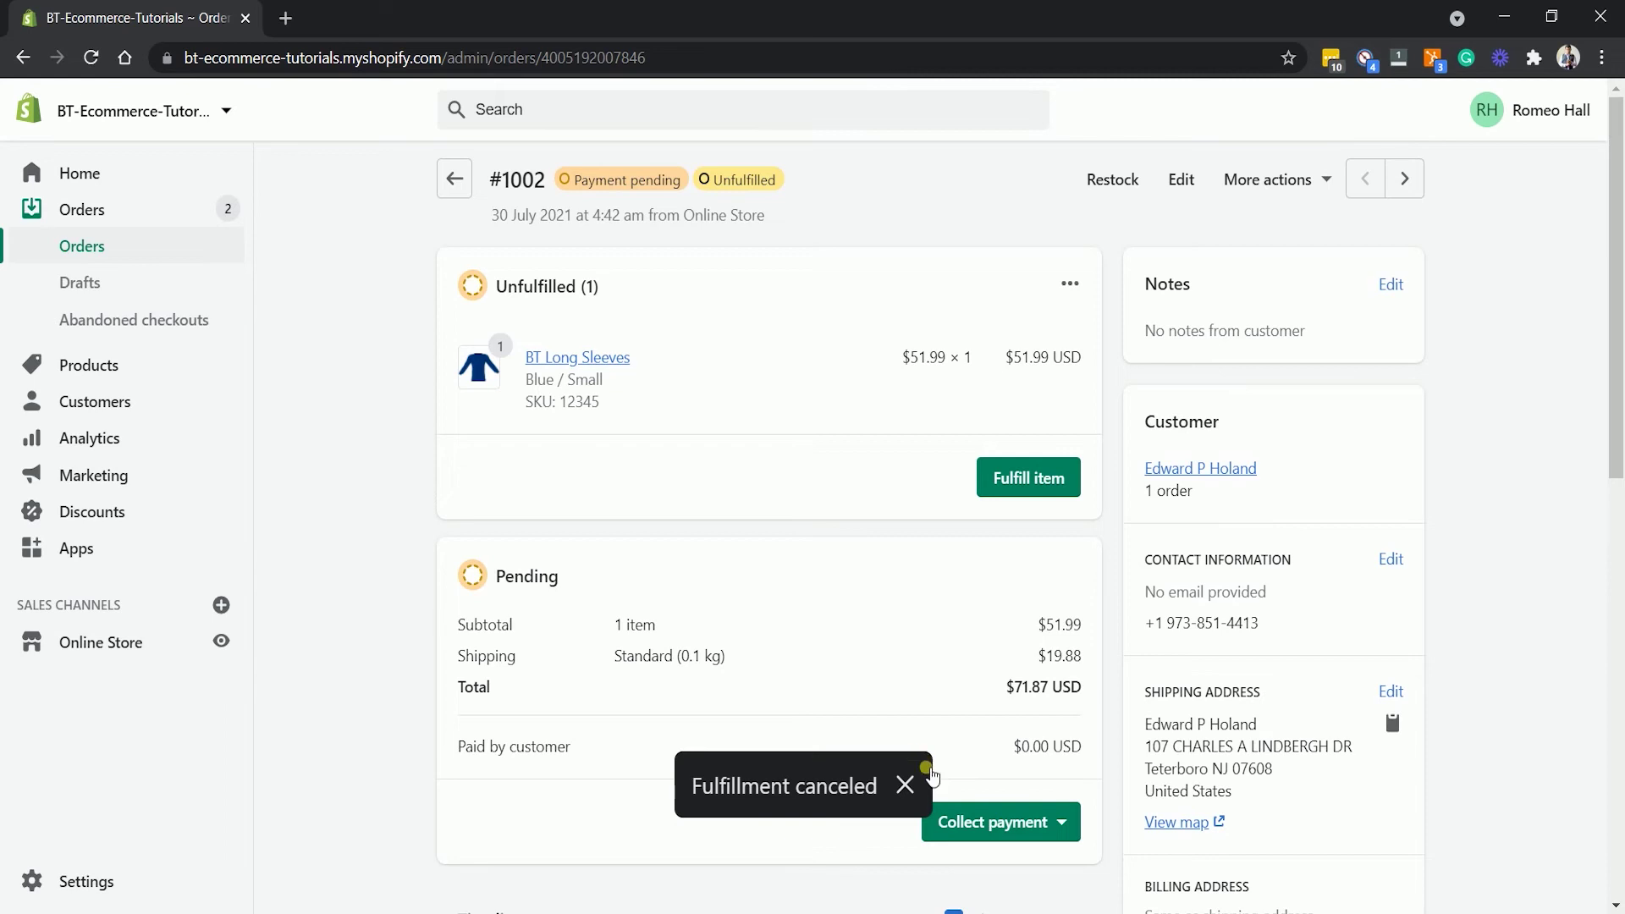
pyautogui.click(904, 785)
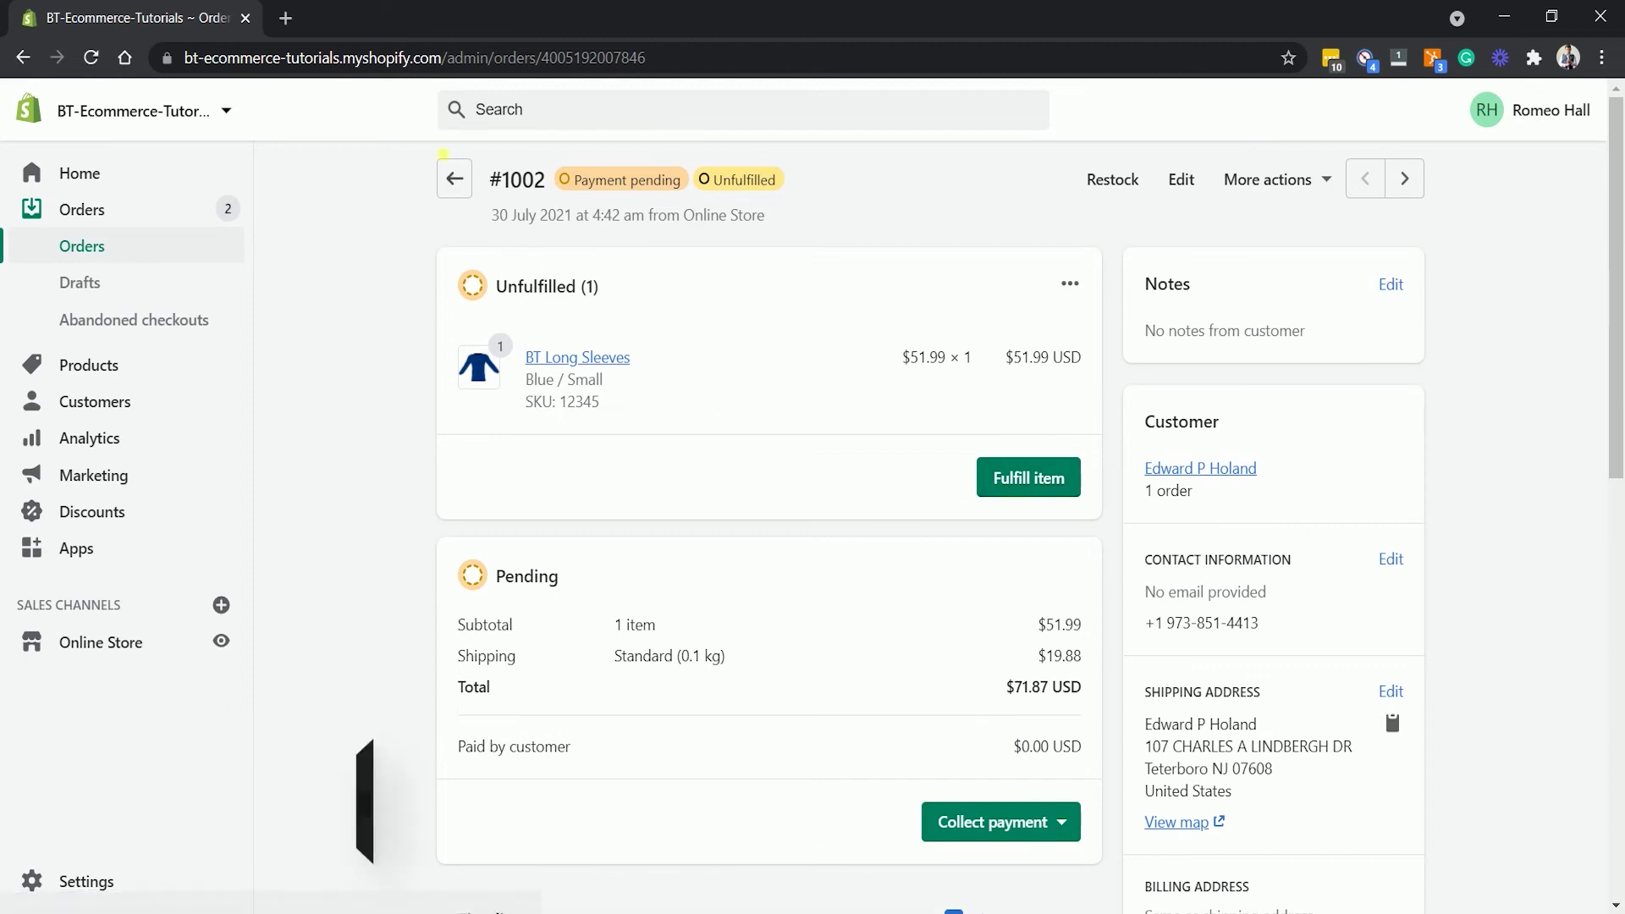
# Step: From the Orders list, select all orders and bulk-mark #1001 and #1002 as fulfilled
pyautogui.click(456, 181)
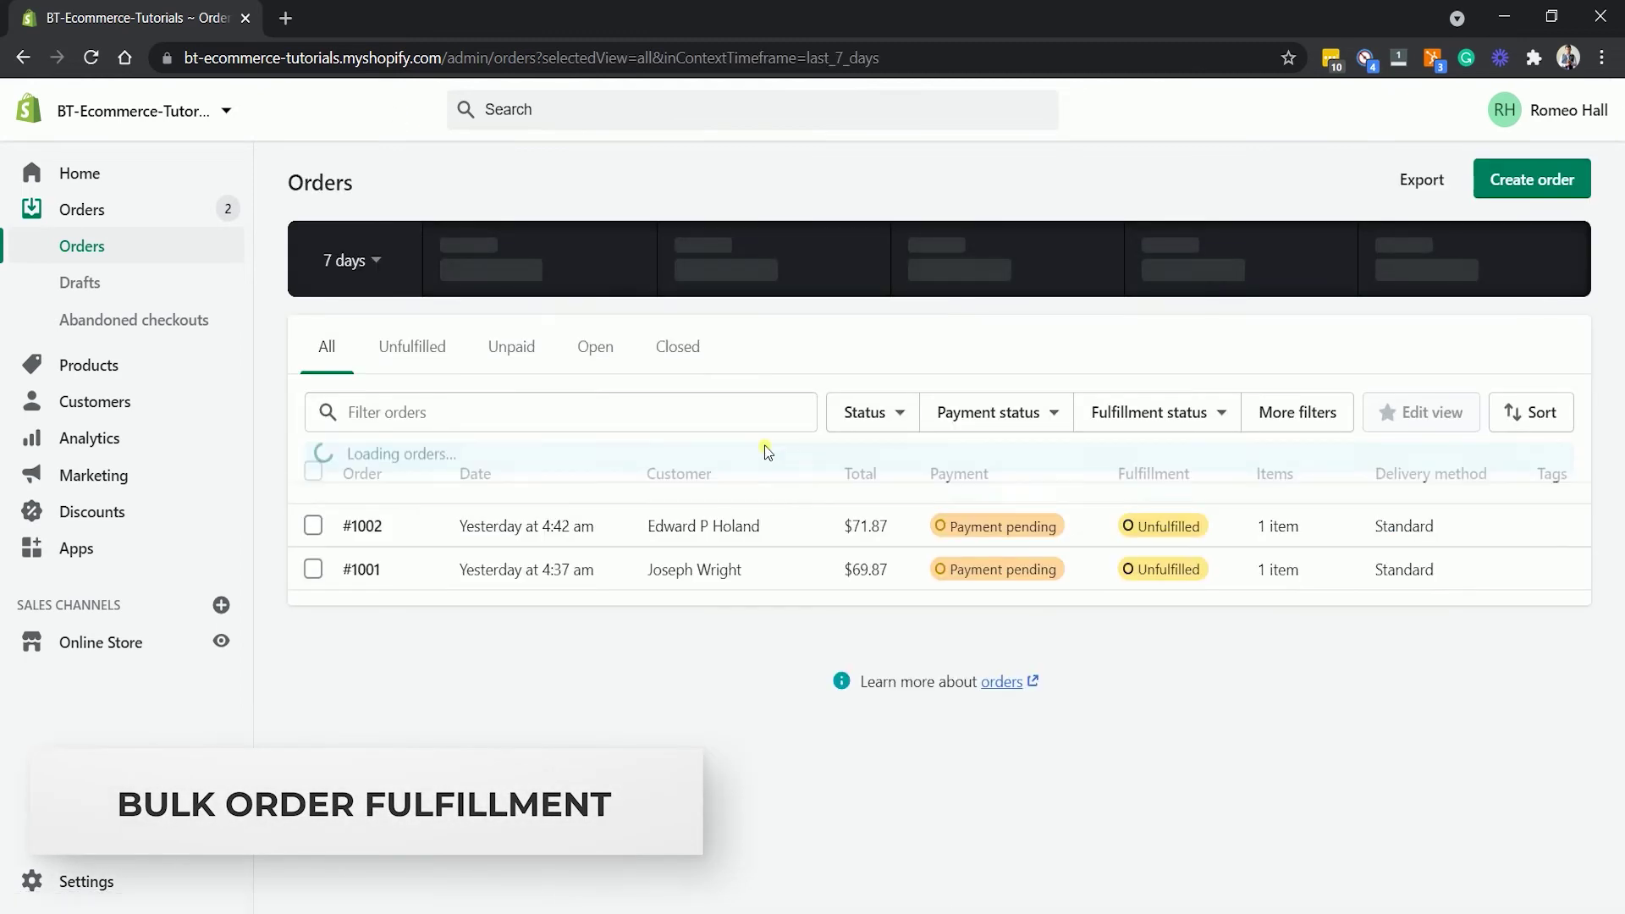
pyautogui.click(312, 473)
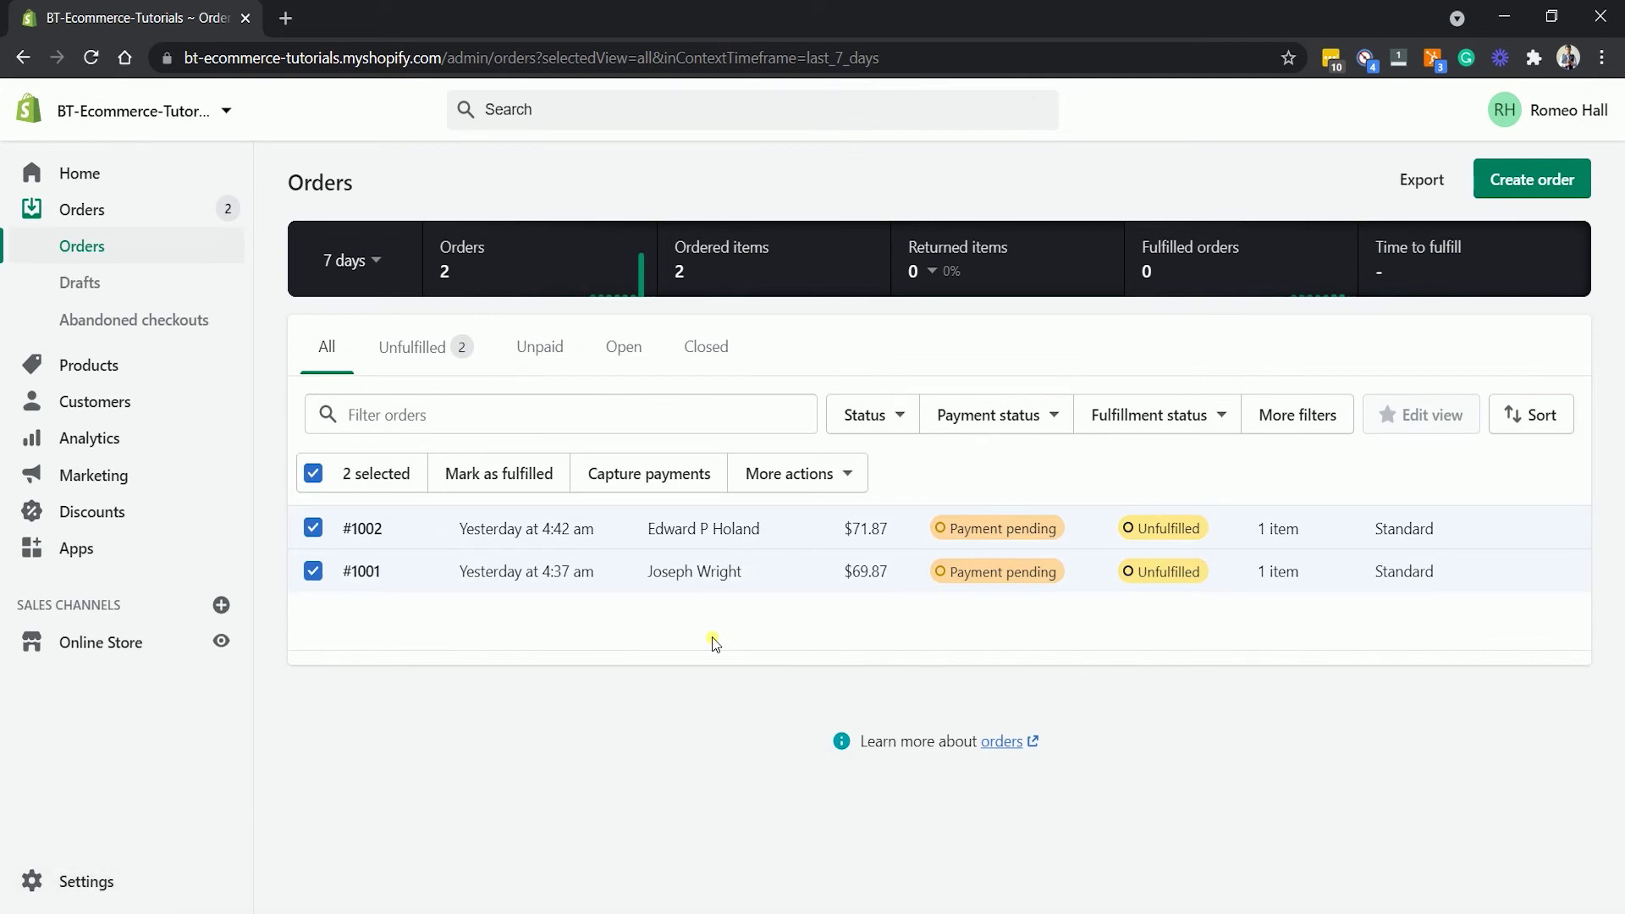
pyautogui.click(475, 472)
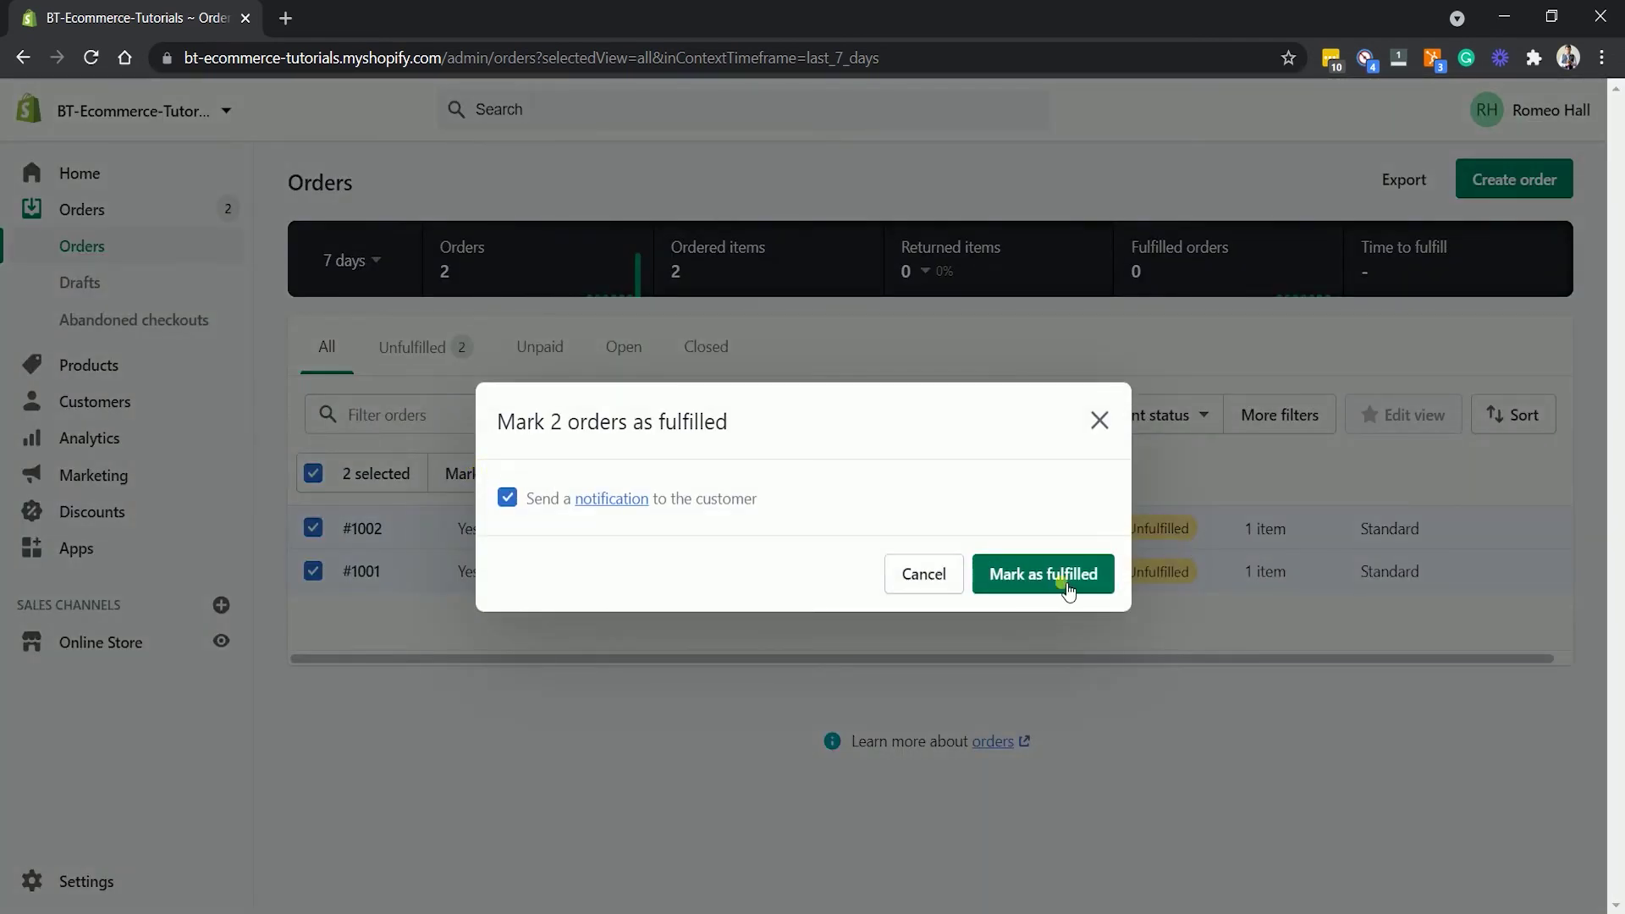
pyautogui.click(1022, 584)
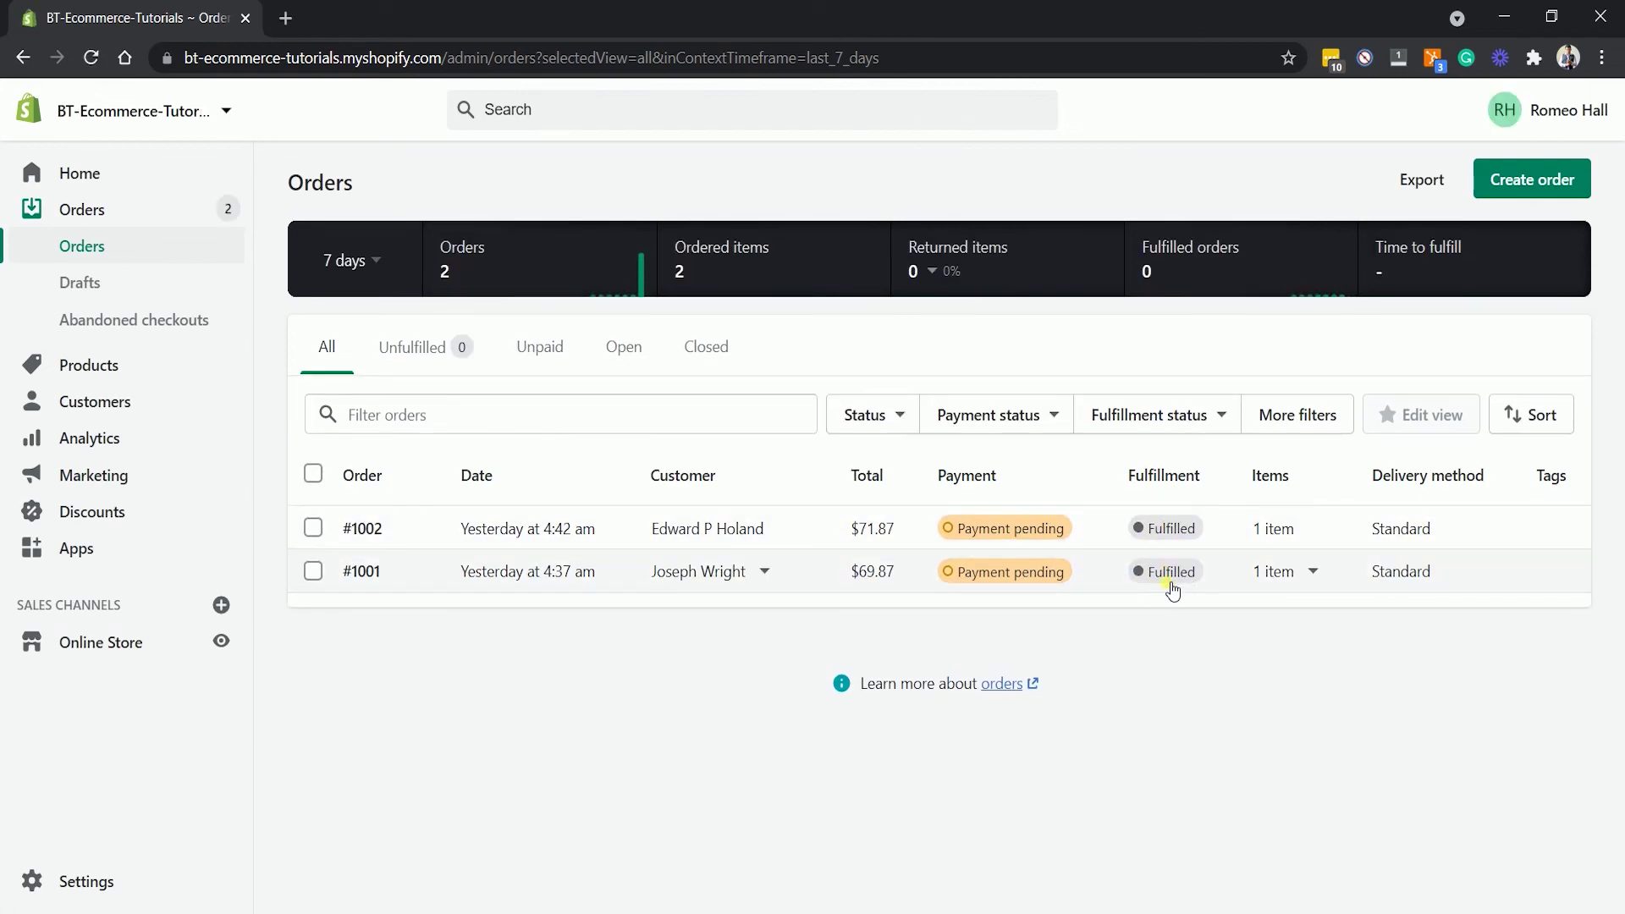
pyautogui.click(317, 531)
pyautogui.click(313, 572)
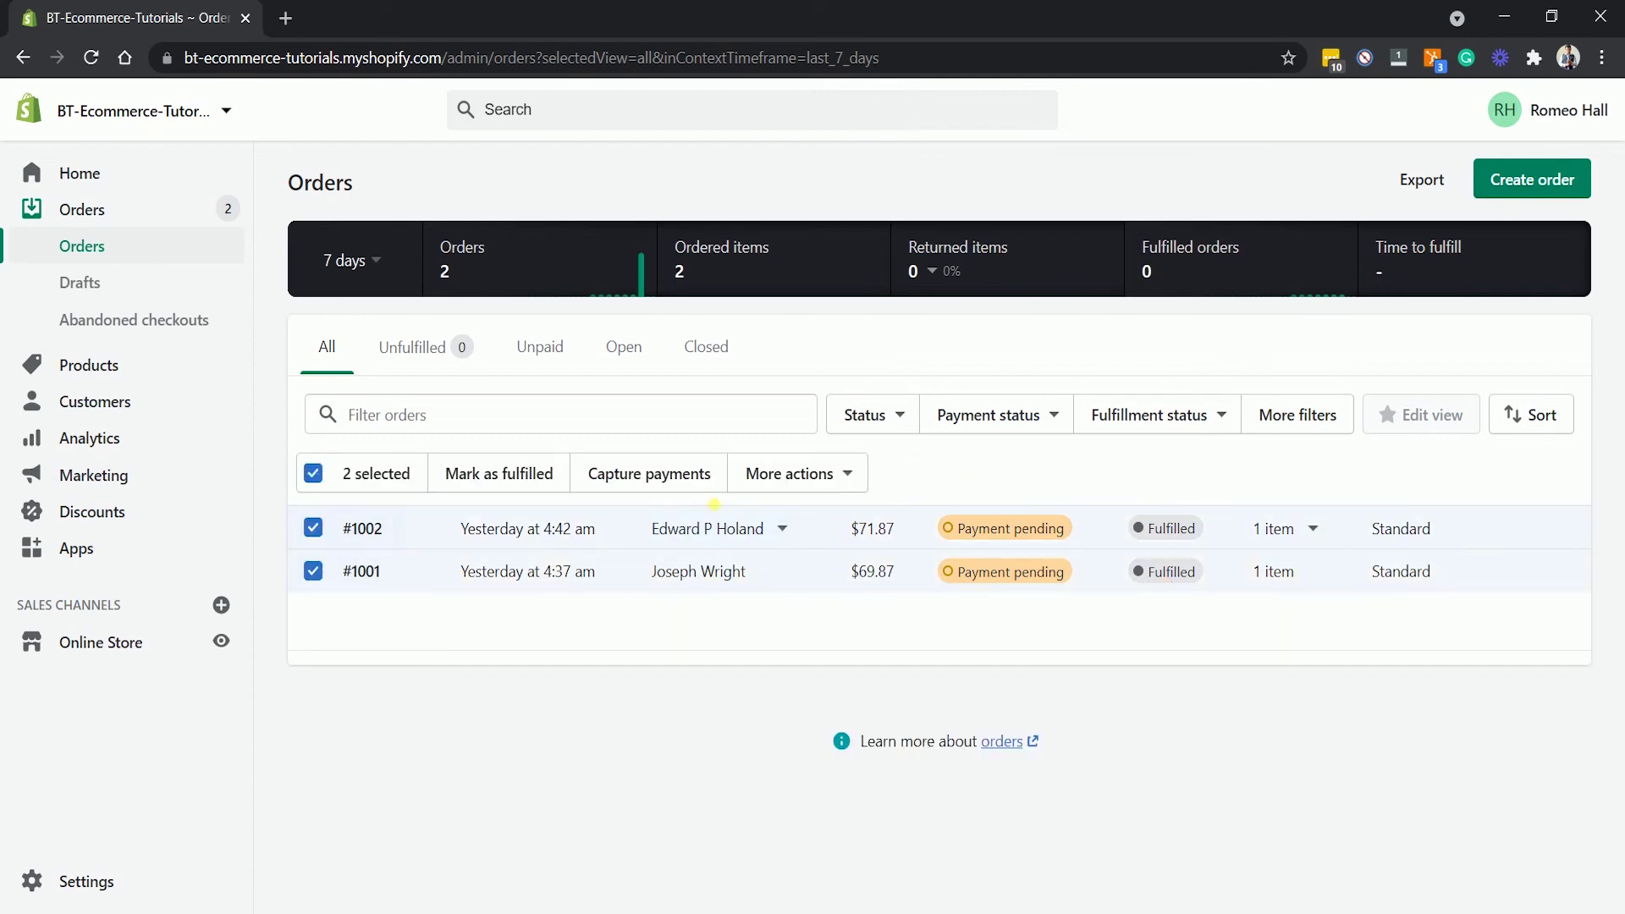
pyautogui.click(775, 490)
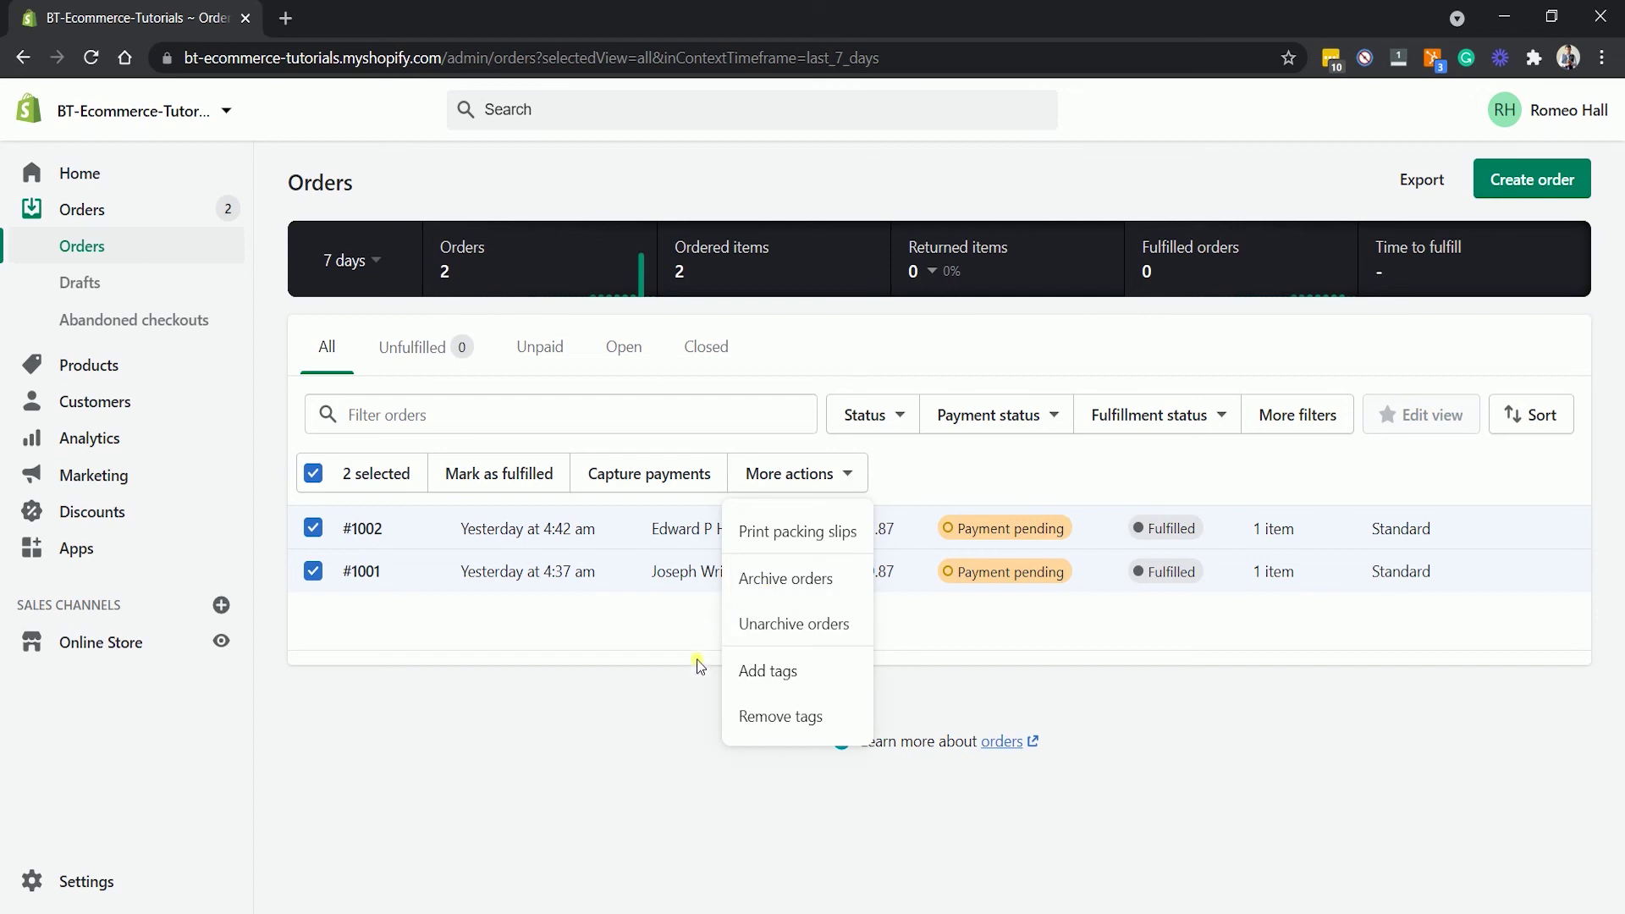
pyautogui.click(644, 682)
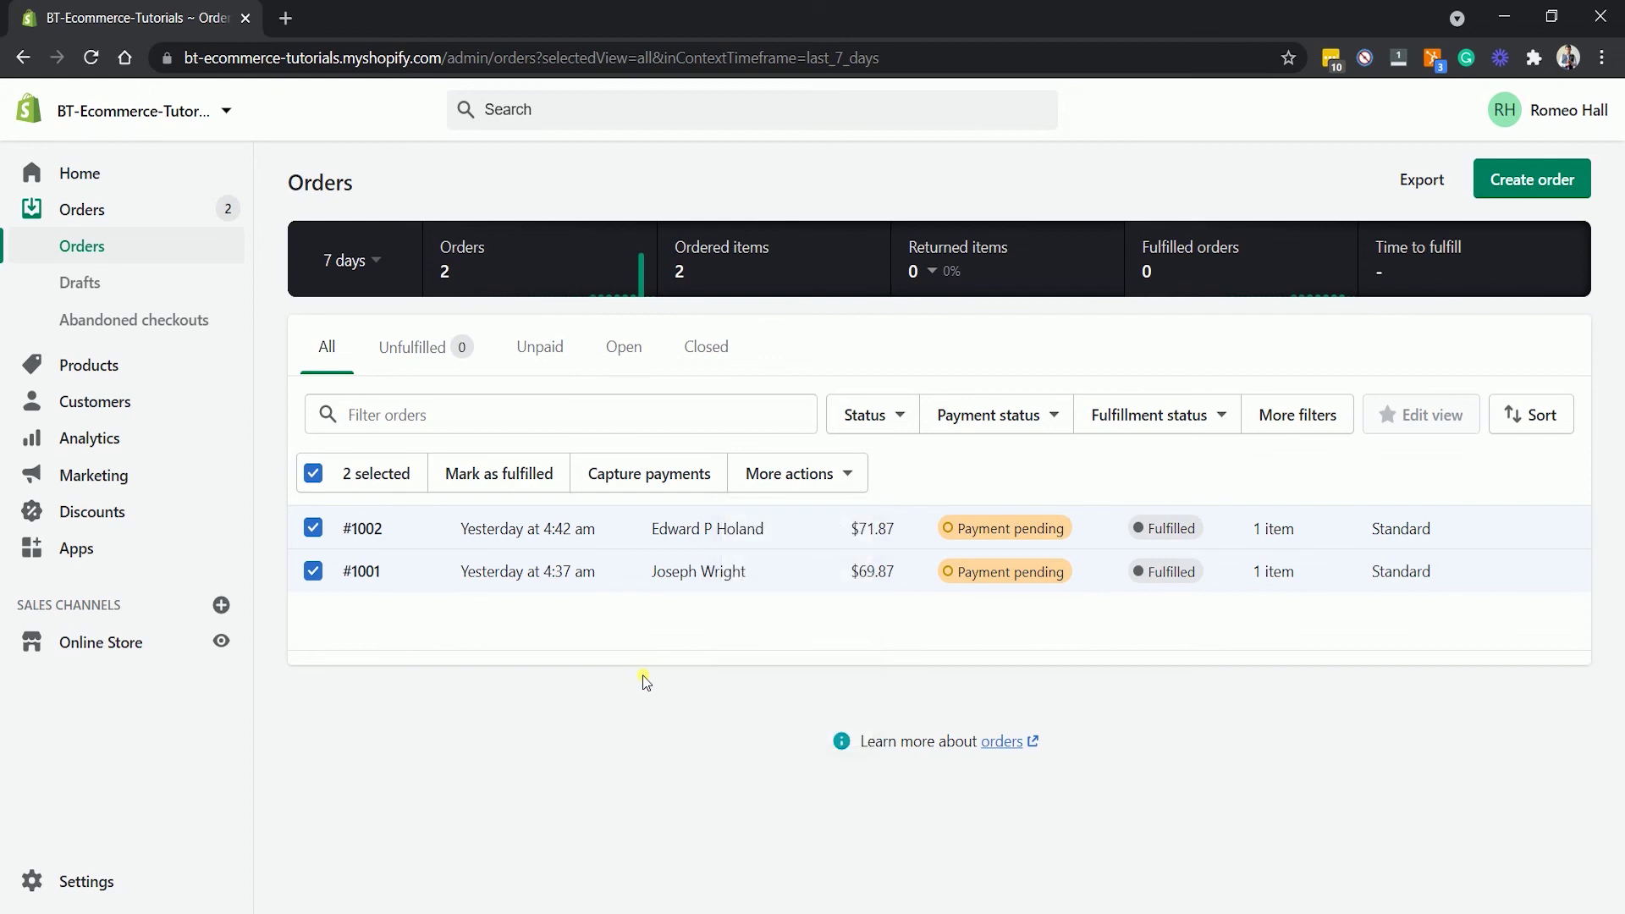